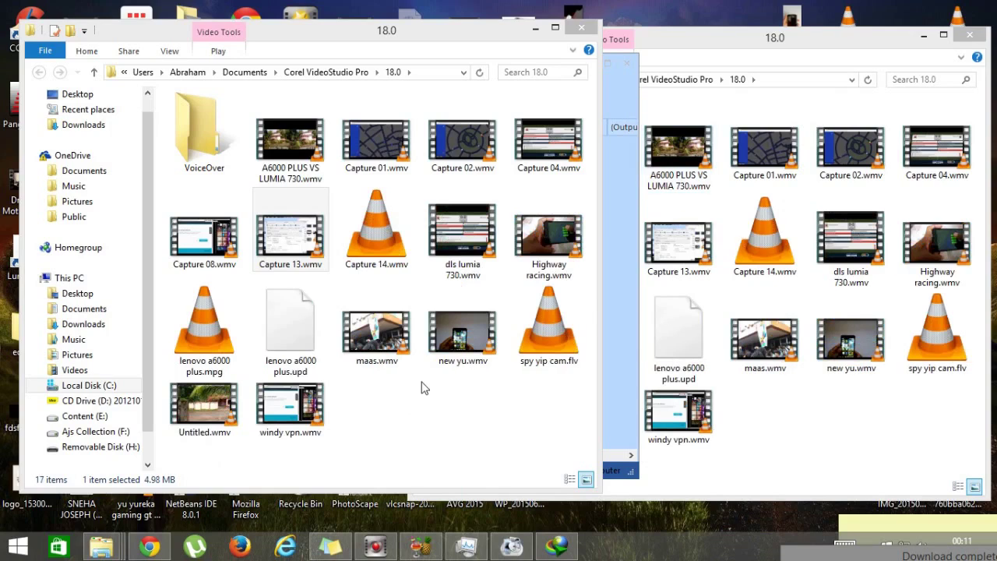
Step: Minimize the 18.0 folder window to reveal Format Factory's empty conversion list
{"action": "left_click", "coordinate": [536, 30]}
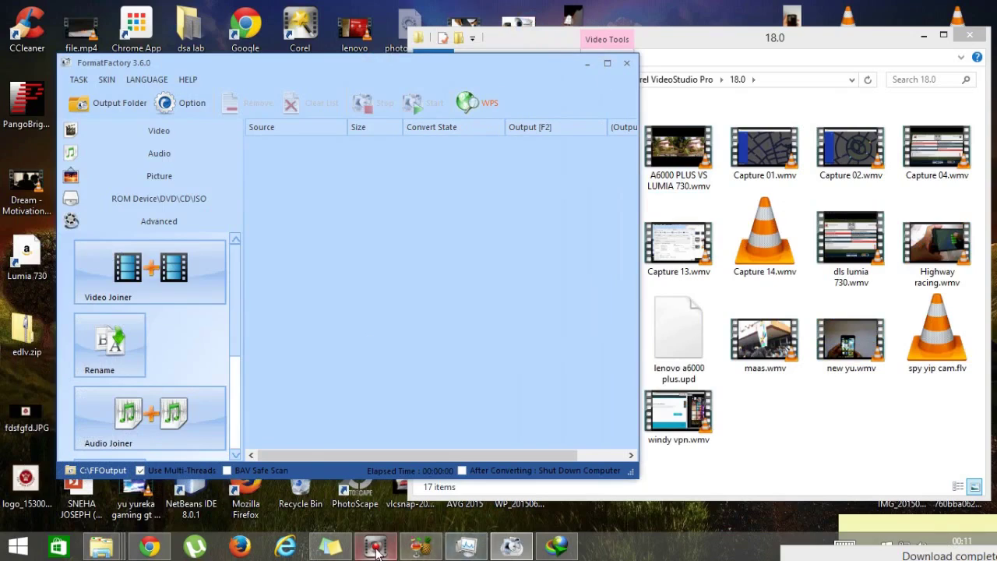
{"action": "mouse_move", "coordinate": [379, 545]}
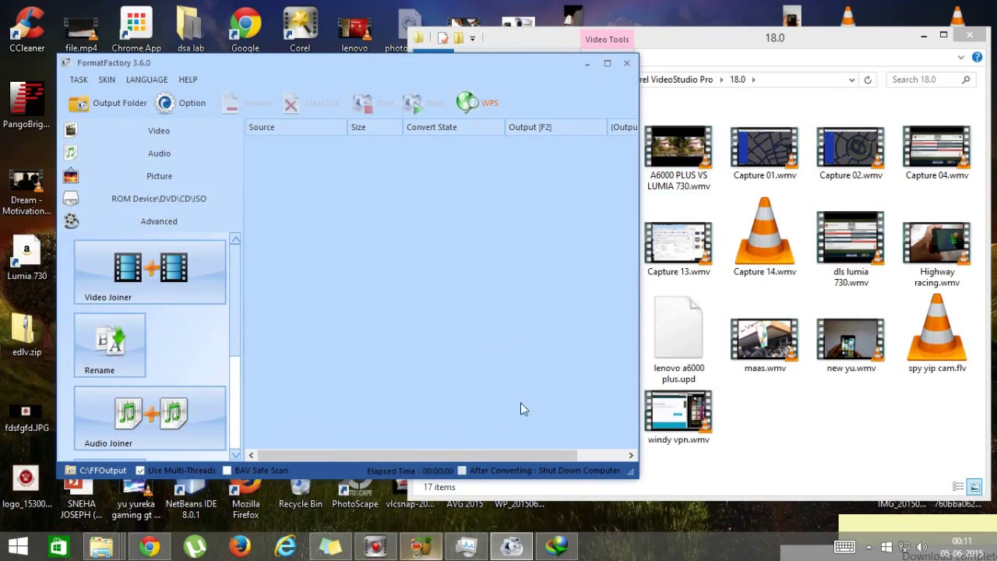
Step: Bring HandBrake forward, reposition it, and show the dls lumia 730 picture size and cropping settings
{"action": "left_click", "coordinate": [421, 549]}
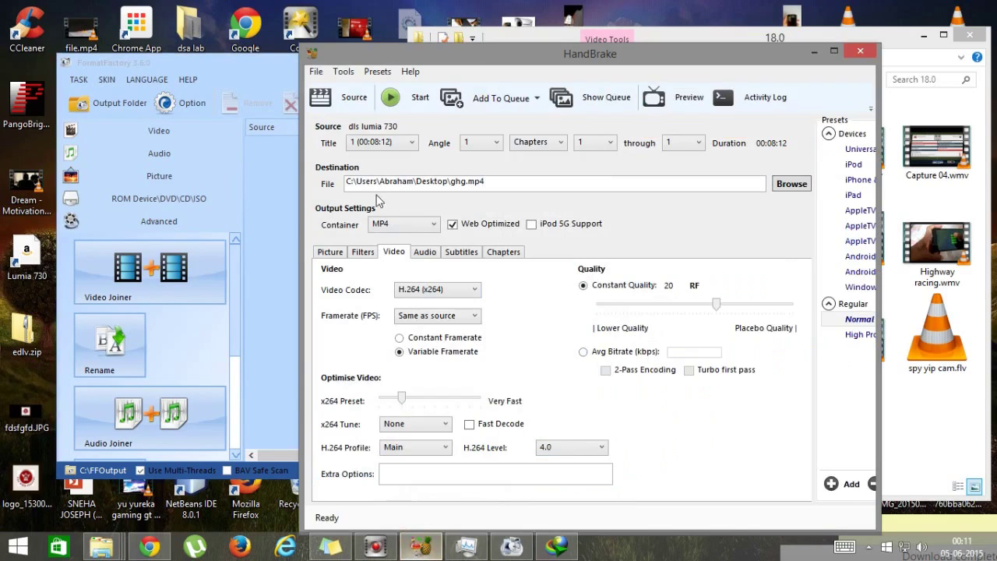
{"action": "left_click_drag", "start_coordinate": [481, 62], "coordinate": [553, 127]}
{"action": "left_click", "coordinate": [370, 64]}
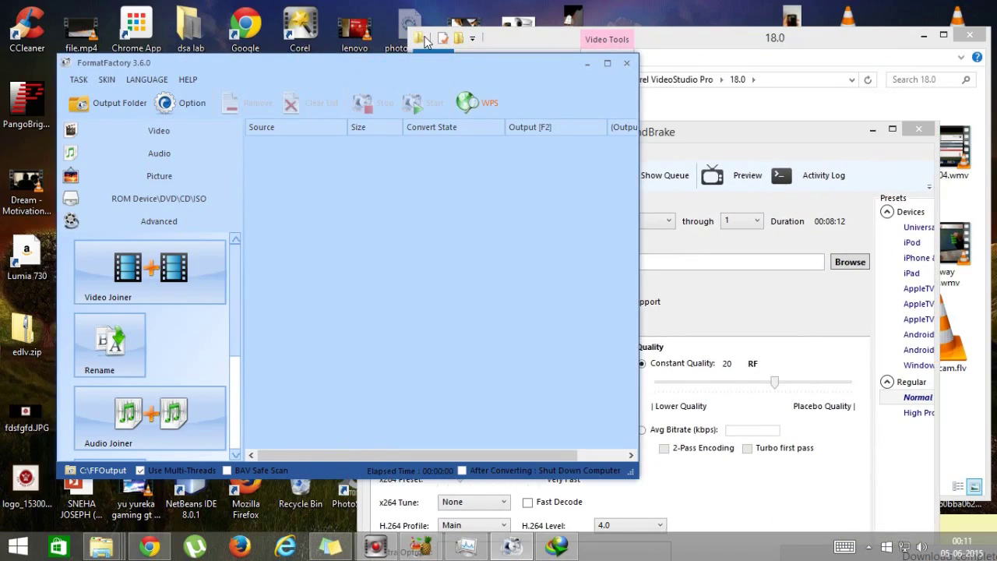
{"action": "left_click", "coordinate": [690, 133]}
{"action": "left_click_drag", "start_coordinate": [690, 134], "coordinate": [445, 65]}
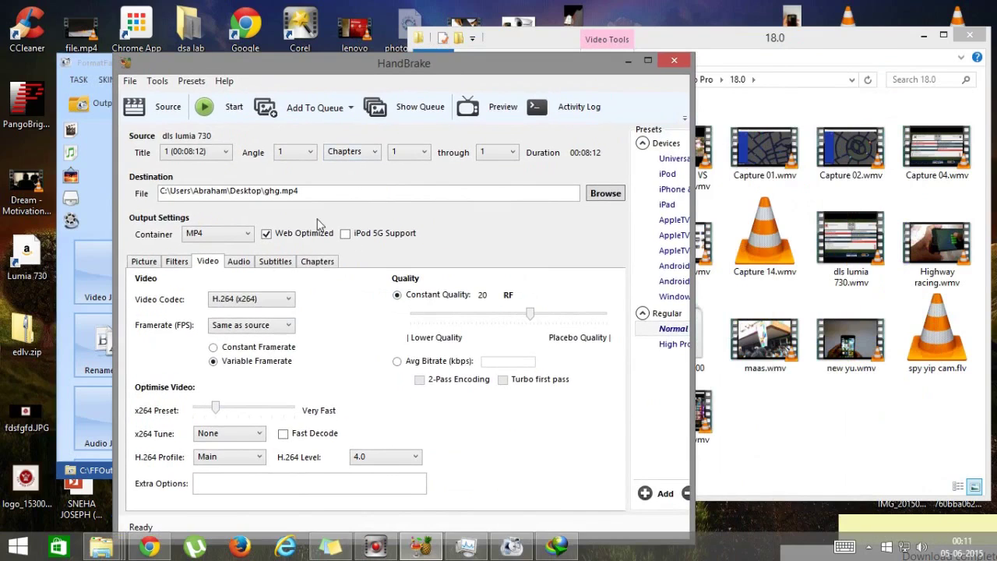
{"action": "left_click", "coordinate": [144, 260]}
Step: Rearrange the HandBrake and Format Factory windows, then minimize HandBrake
{"action": "left_click_drag", "start_coordinate": [412, 65], "coordinate": [441, 23]}
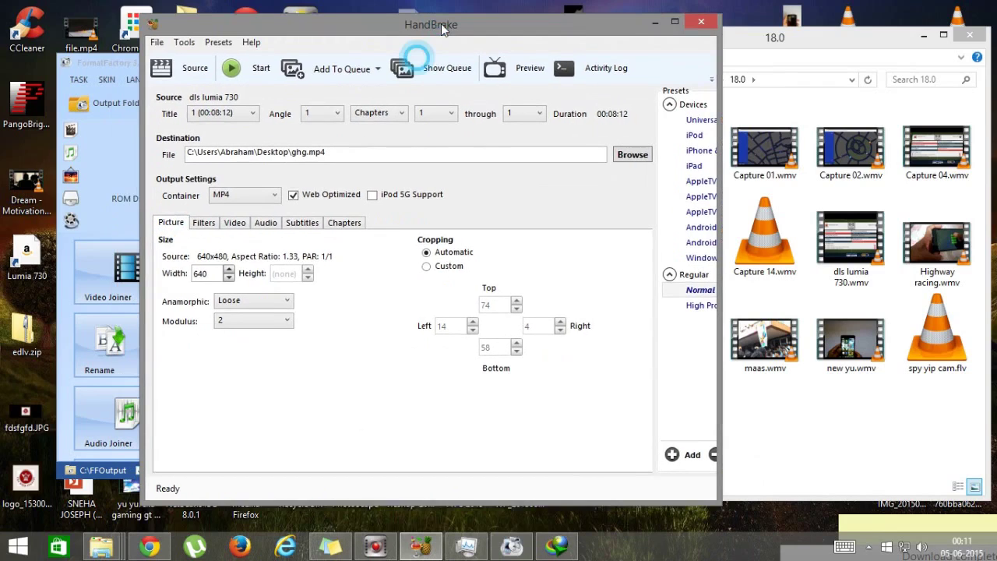
{"action": "left_click_drag", "start_coordinate": [441, 16], "coordinate": [654, 72]}
{"action": "left_click", "coordinate": [285, 71]}
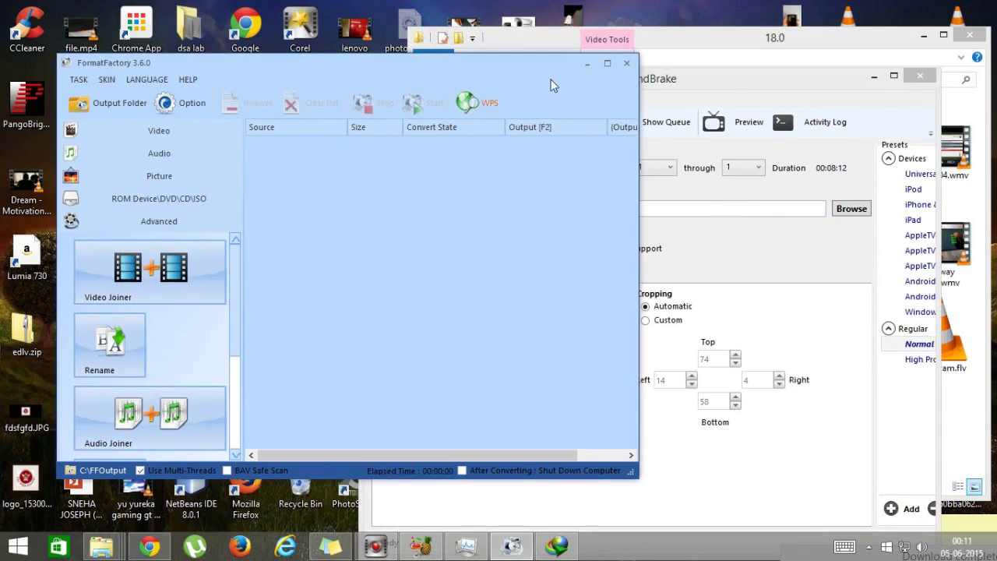
{"action": "left_click_drag", "start_coordinate": [494, 62], "coordinate": [480, 44]}
{"action": "left_click_drag", "start_coordinate": [663, 79], "coordinate": [483, 56]}
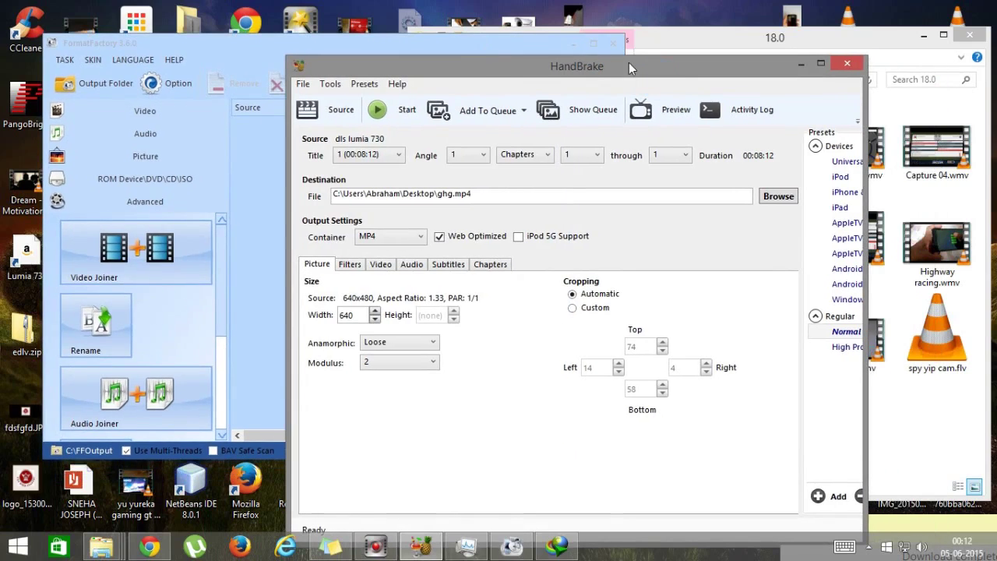
{"action": "left_click_drag", "start_coordinate": [704, 74], "coordinate": [516, 89]}
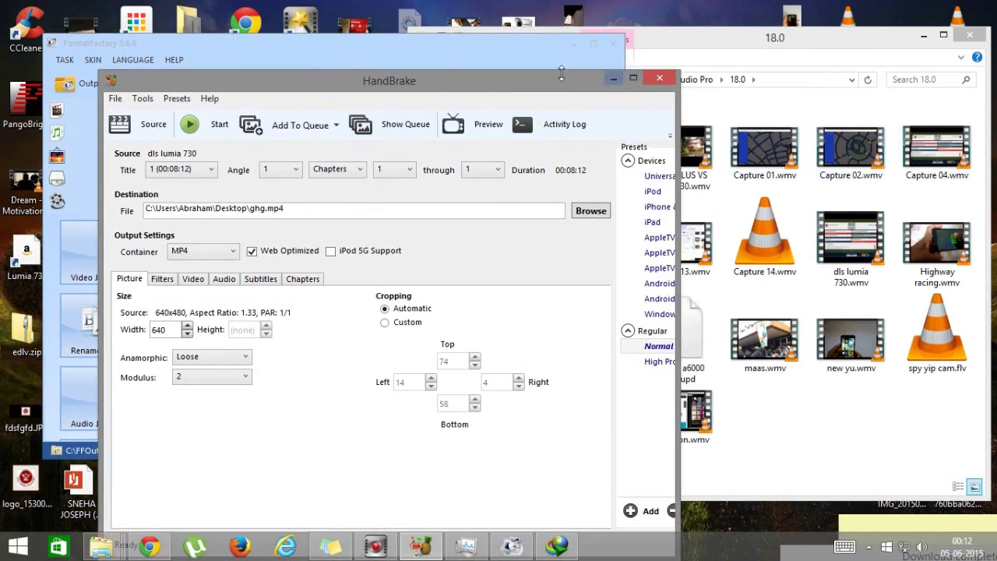
{"action": "left_click", "coordinate": [612, 78]}
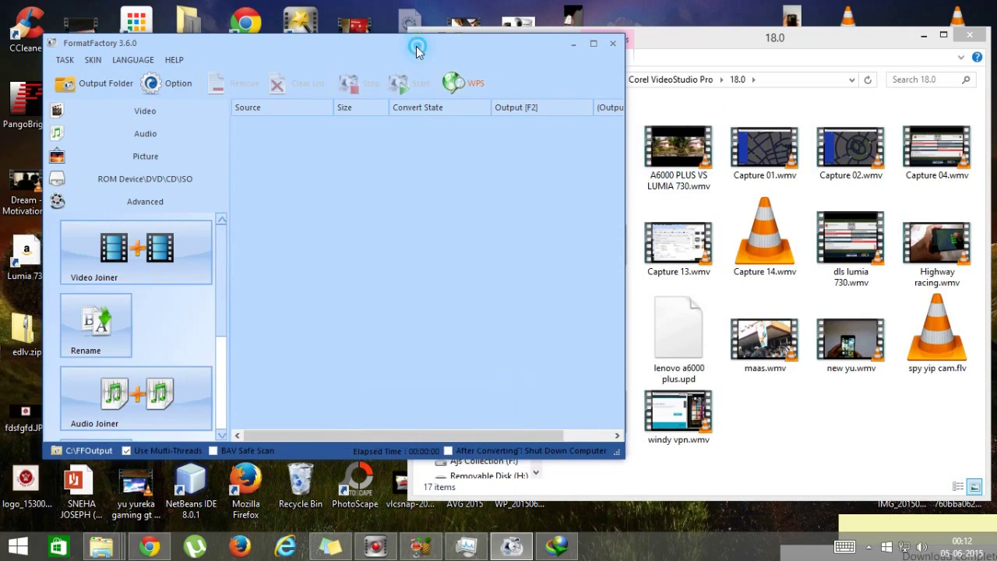
Step: Shift Format Factory into place and move the 18.0 folder window in front, off to the right
{"action": "left_click_drag", "start_coordinate": [412, 44], "coordinate": [390, 45]}
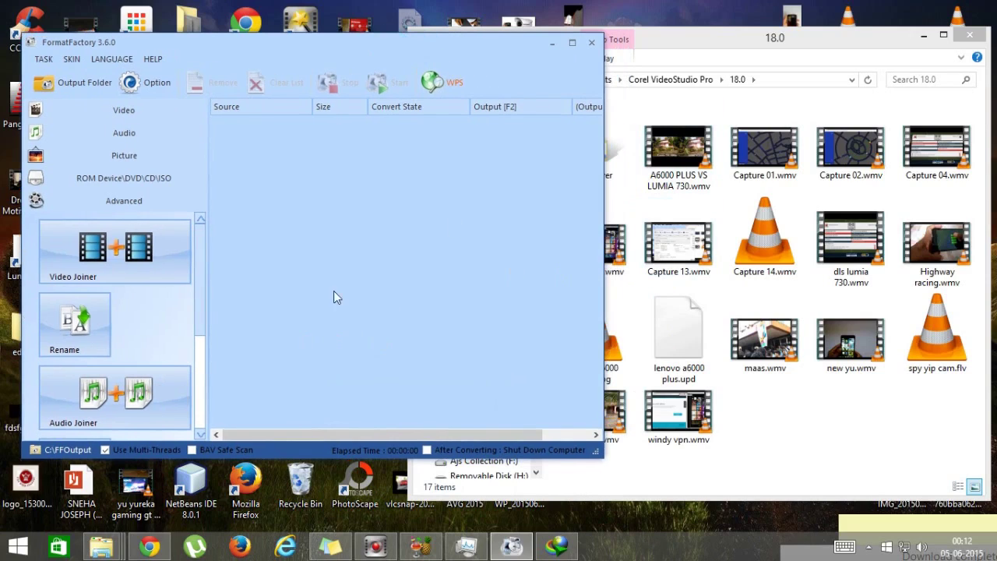
{"action": "left_click_drag", "start_coordinate": [148, 41], "coordinate": [180, 88]}
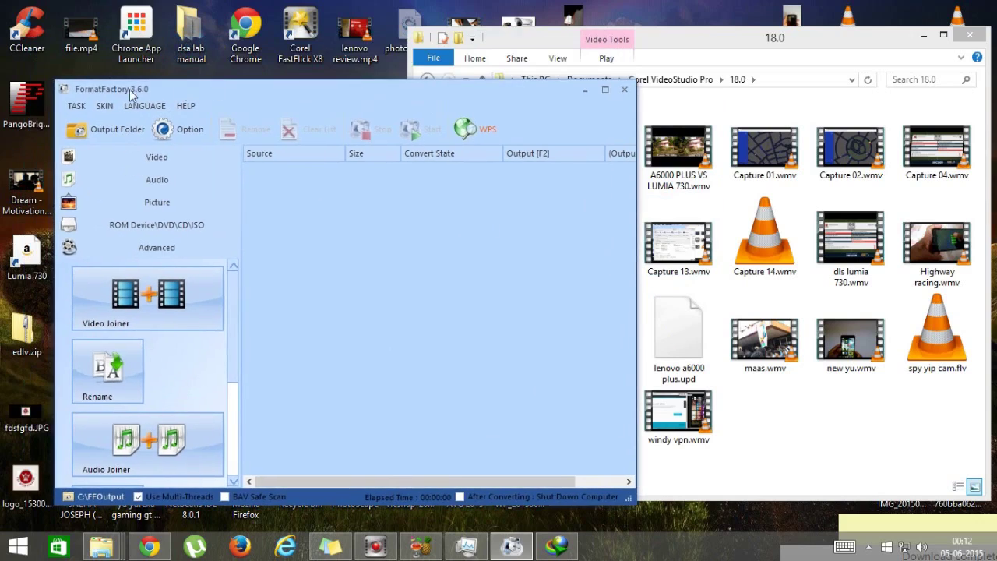
{"action": "left_click_drag", "start_coordinate": [363, 93], "coordinate": [384, 68]}
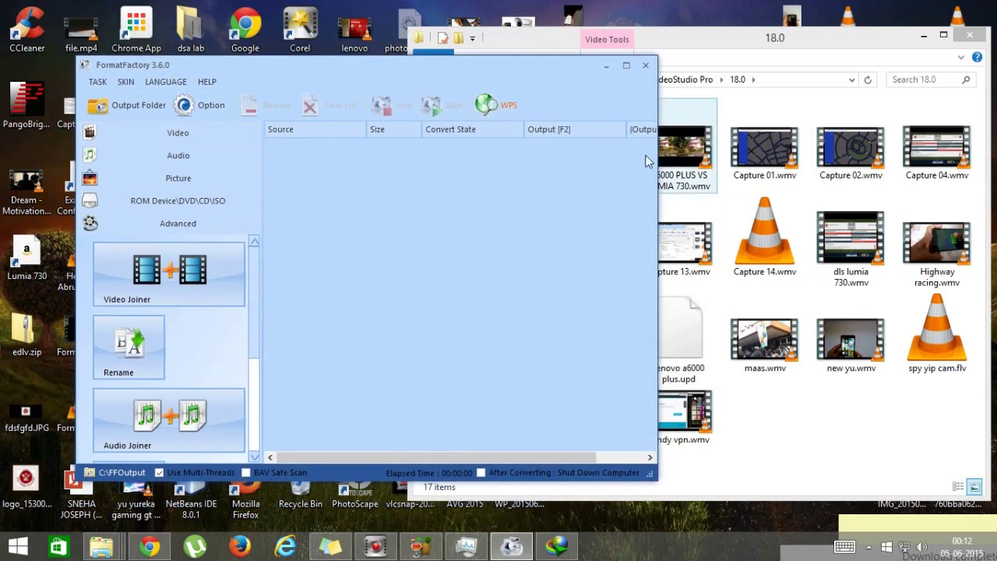
{"action": "left_click_drag", "start_coordinate": [543, 80], "coordinate": [497, 85]}
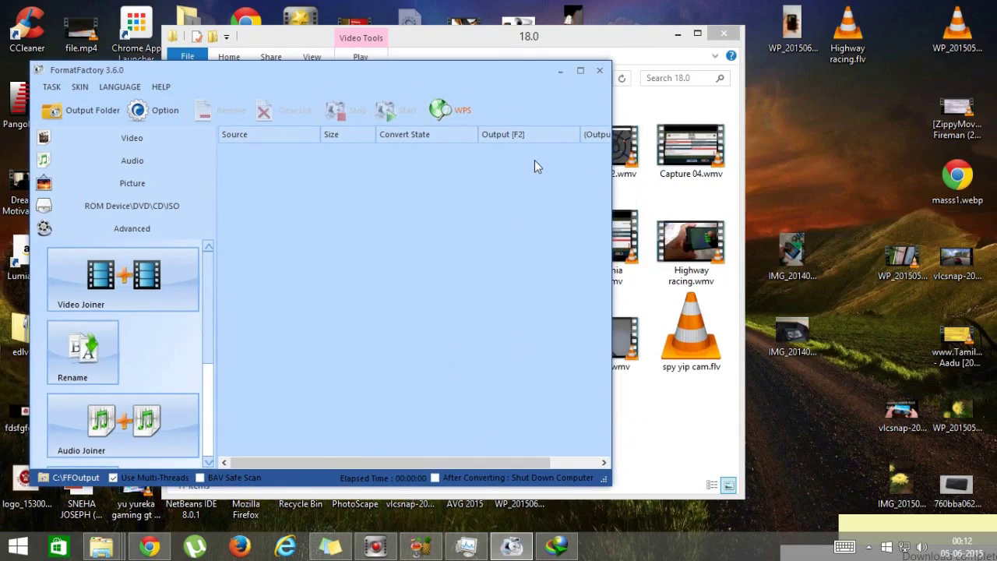
{"action": "left_click_drag", "start_coordinate": [537, 35], "coordinate": [638, 26]}
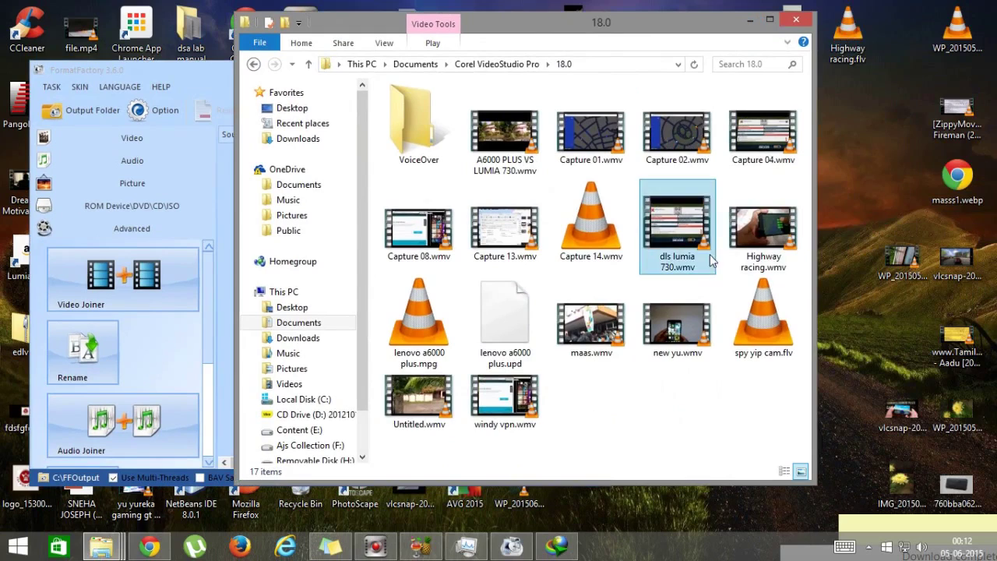
Step: Check Highway racing.wmv's properties to confirm its size is 443 MB
{"action": "left_click", "coordinate": [778, 264]}
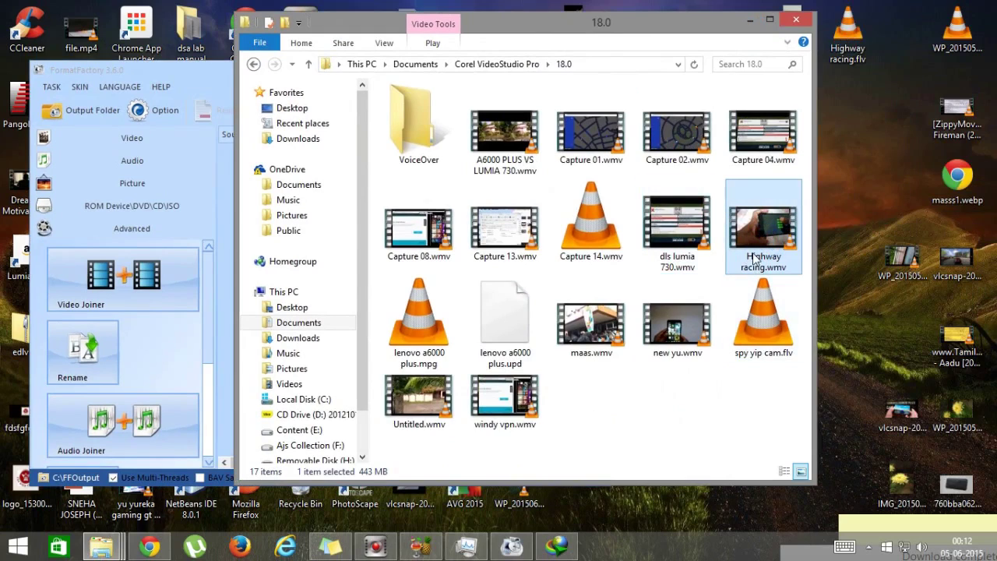
{"action": "right_click", "coordinate": [761, 234]}
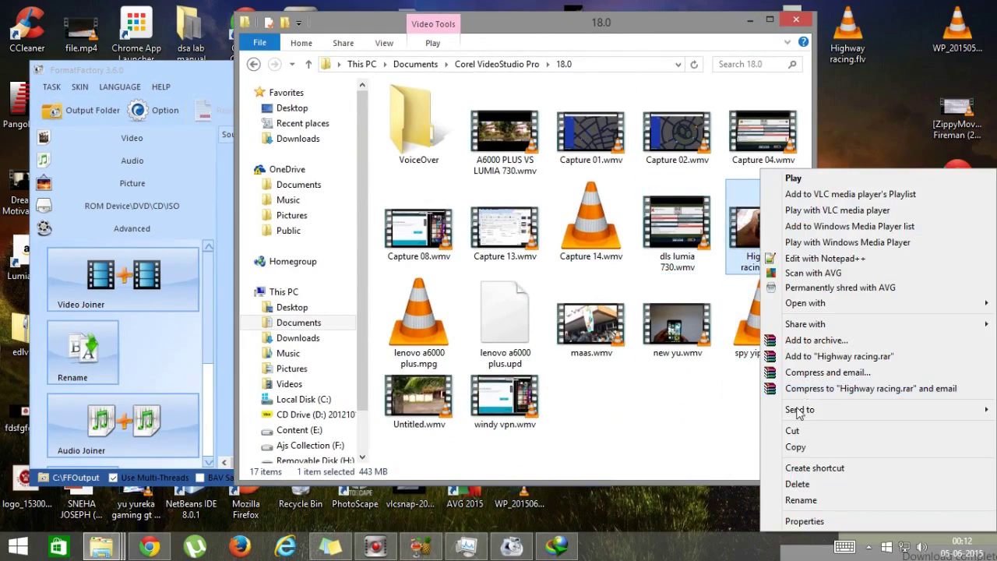
{"action": "left_click", "coordinate": [793, 522]}
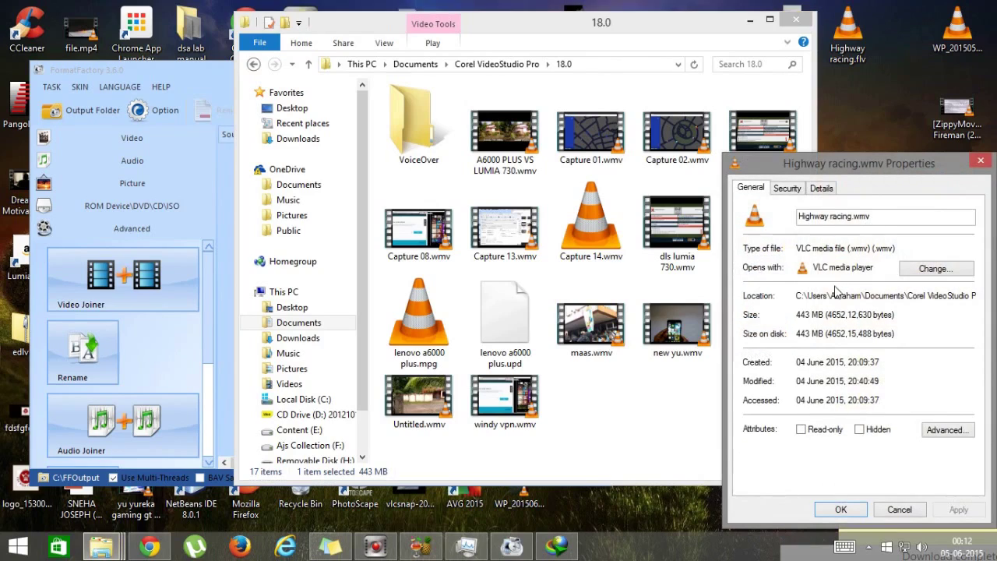
{"action": "left_click", "coordinate": [795, 315]}
{"action": "left_click", "coordinate": [795, 315]}
{"action": "left_click_drag", "start_coordinate": [639, 21], "coordinate": [685, 25]}
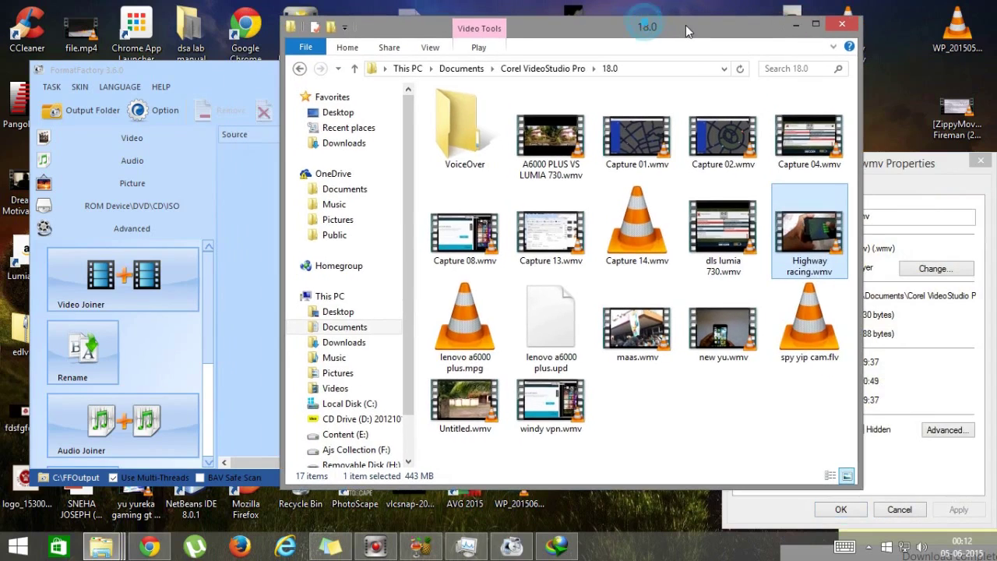
{"action": "left_click", "coordinate": [897, 181]}
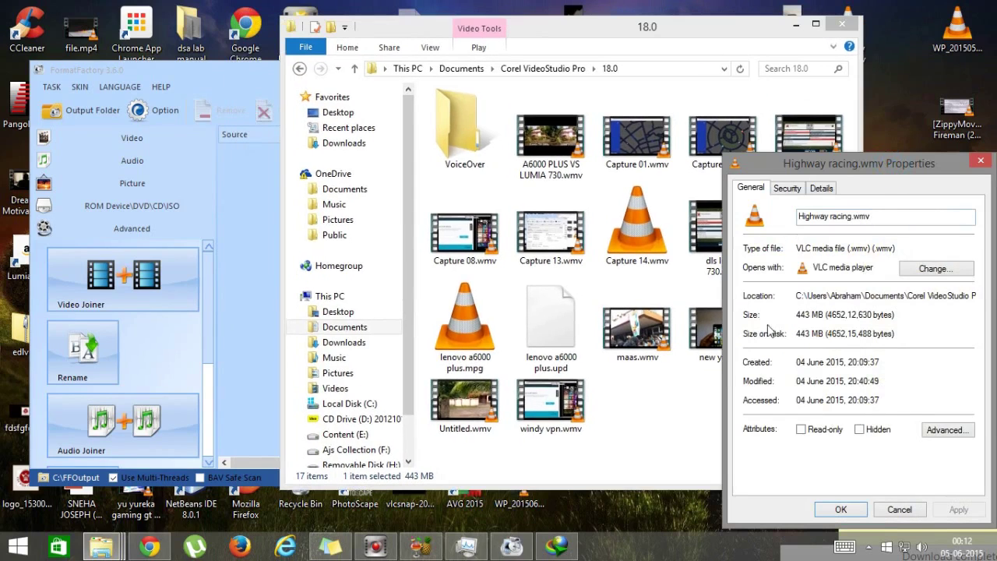
Step: Drag Highway racing.wmv from the 18.0 folder into Format Factory's conversion dialog
{"action": "left_click", "coordinate": [795, 25]}
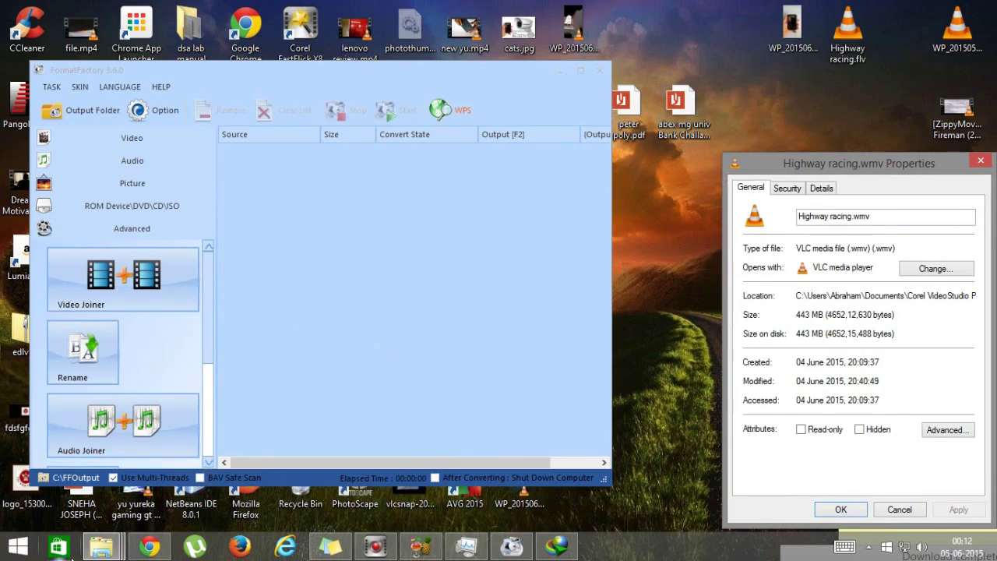
{"action": "mouse_move", "coordinate": [127, 546]}
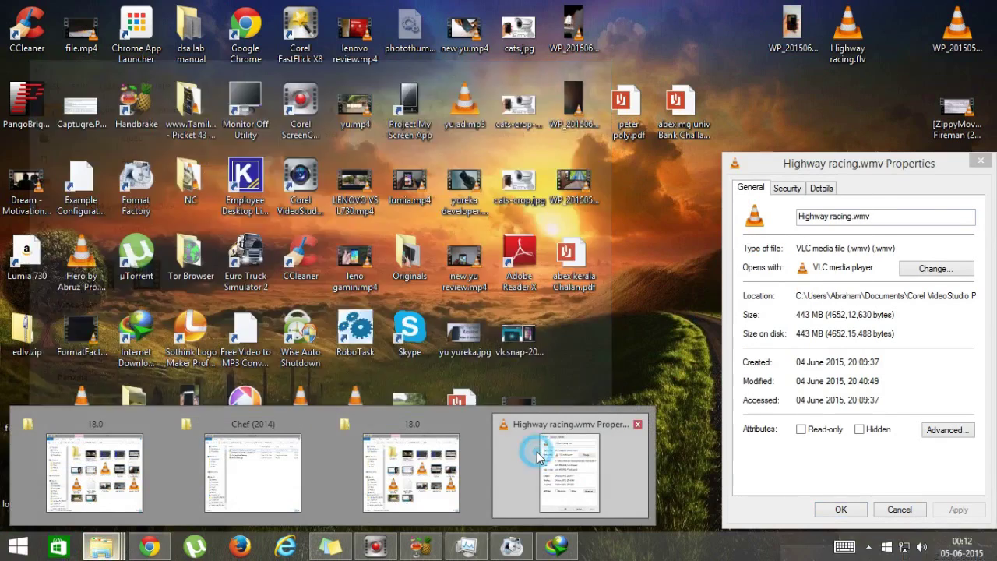
{"action": "left_click", "coordinate": [411, 475]}
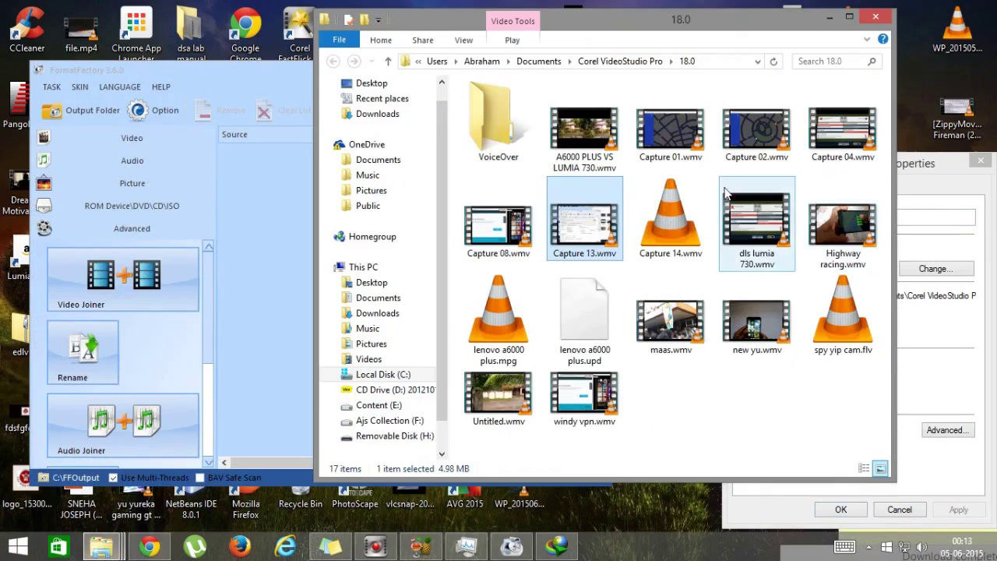
{"action": "left_click_drag", "start_coordinate": [823, 249], "coordinate": [246, 243]}
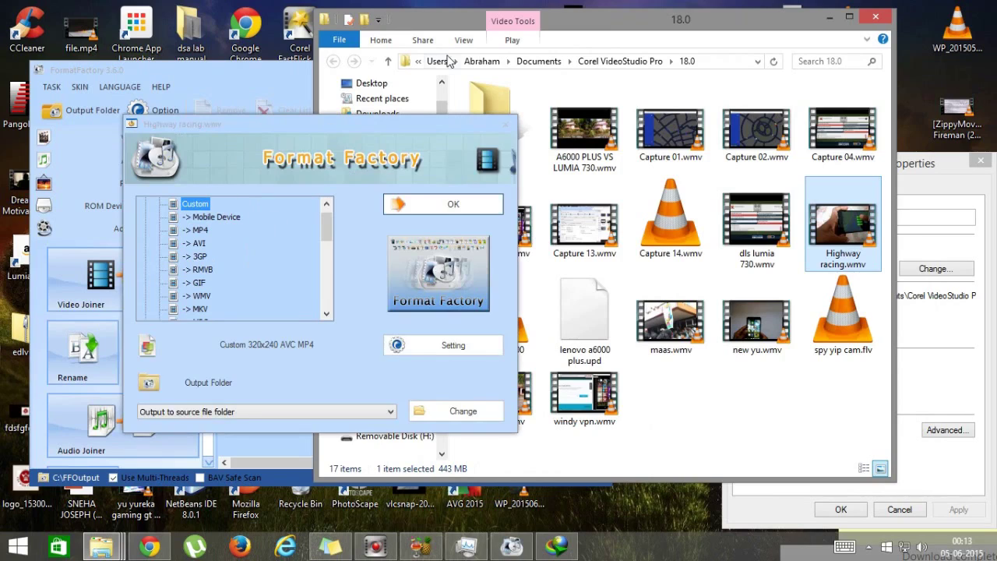
Step: Choose FLV (640x480) as Highway racing.wmv's output format and bring up its Video Setting dialog
{"action": "left_click", "coordinate": [829, 17]}
{"action": "left_click_drag", "start_coordinate": [381, 123], "coordinate": [415, 111]}
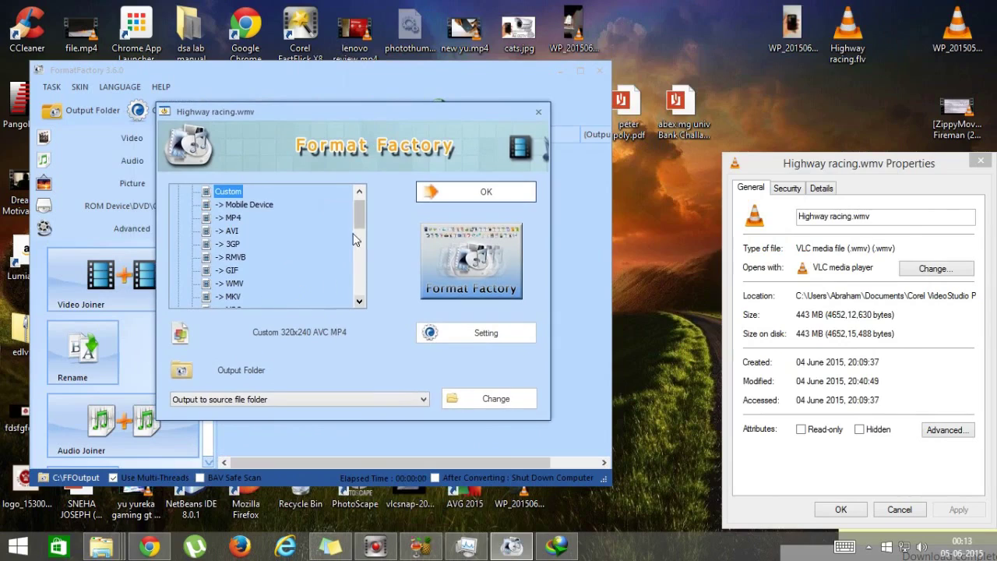
{"action": "scroll", "coordinate": [356, 217], "scroll_direction": "down", "scroll_amount": 1}
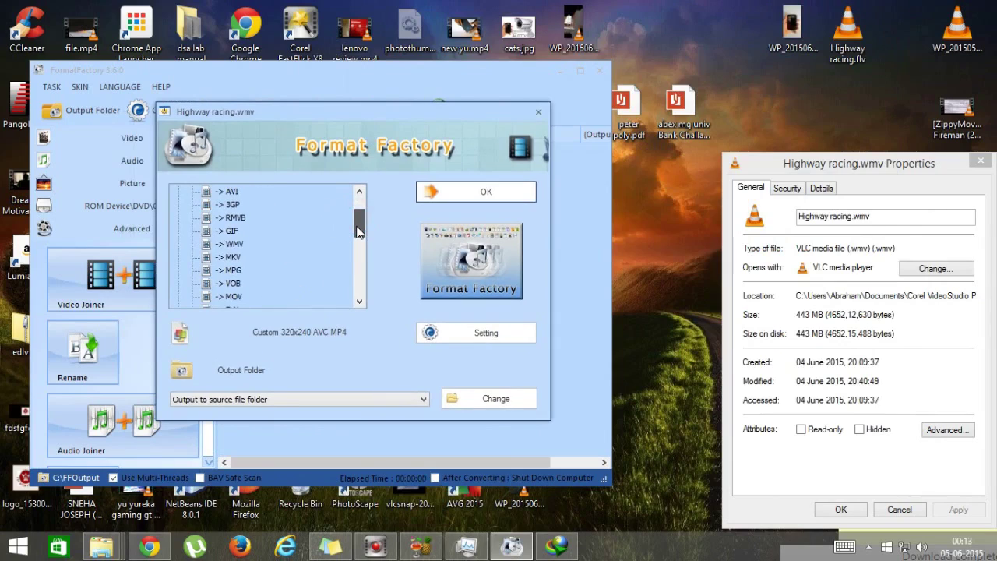
{"action": "left_click", "coordinate": [233, 244]}
{"action": "scroll", "coordinate": [361, 226], "scroll_direction": "up", "scroll_amount": 2}
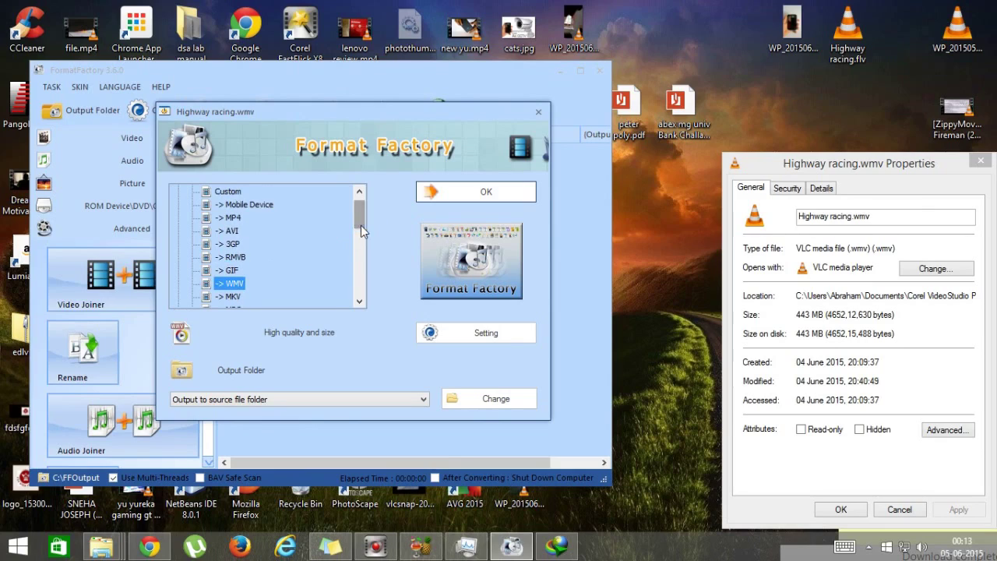
{"action": "scroll", "coordinate": [361, 228], "scroll_direction": "down", "scroll_amount": 2}
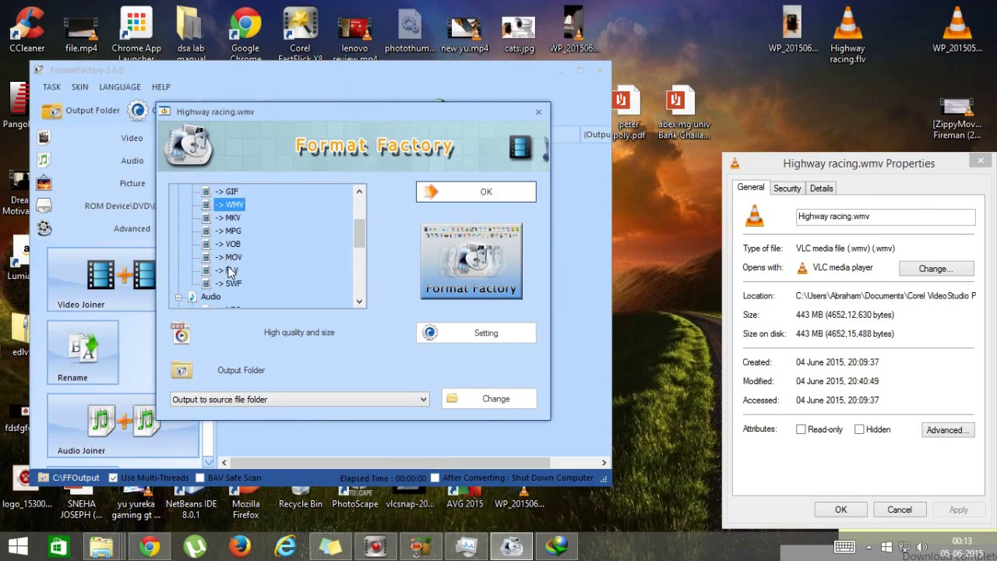
{"action": "left_click", "coordinate": [229, 270]}
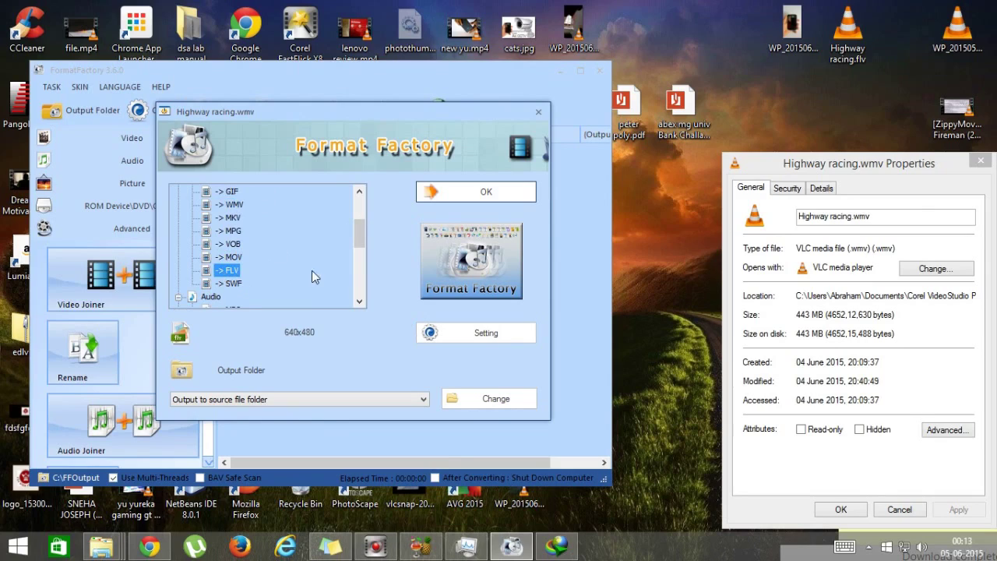
{"action": "left_click", "coordinate": [481, 333]}
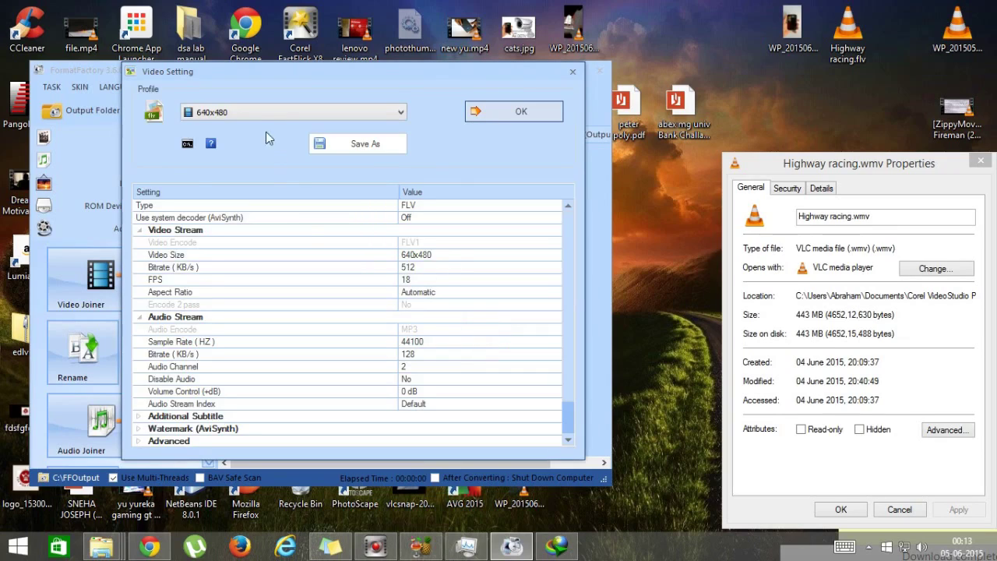
Step: Keep the 640x480 profile and set the FLV video size to 720p (Autox720)
{"action": "left_click", "coordinate": [301, 112]}
{"action": "left_click", "coordinate": [372, 141]}
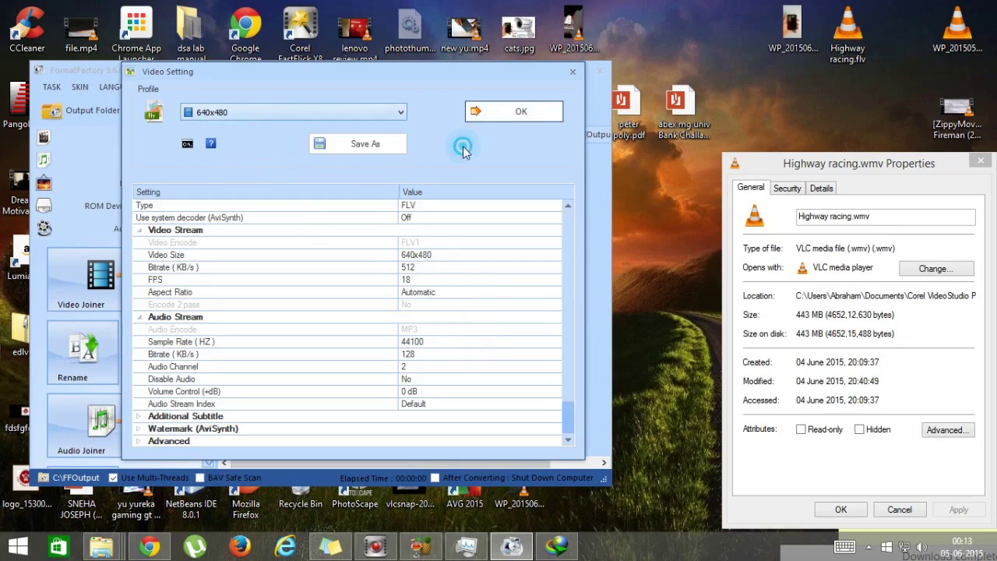
{"action": "left_click", "coordinate": [451, 255]}
{"action": "left_click", "coordinate": [556, 254]}
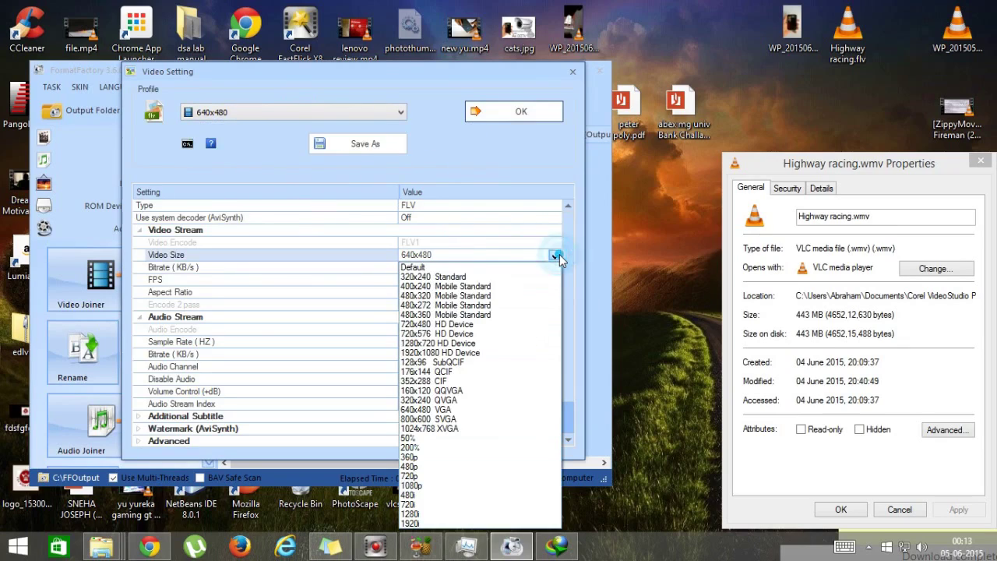
{"action": "left_click", "coordinate": [431, 475]}
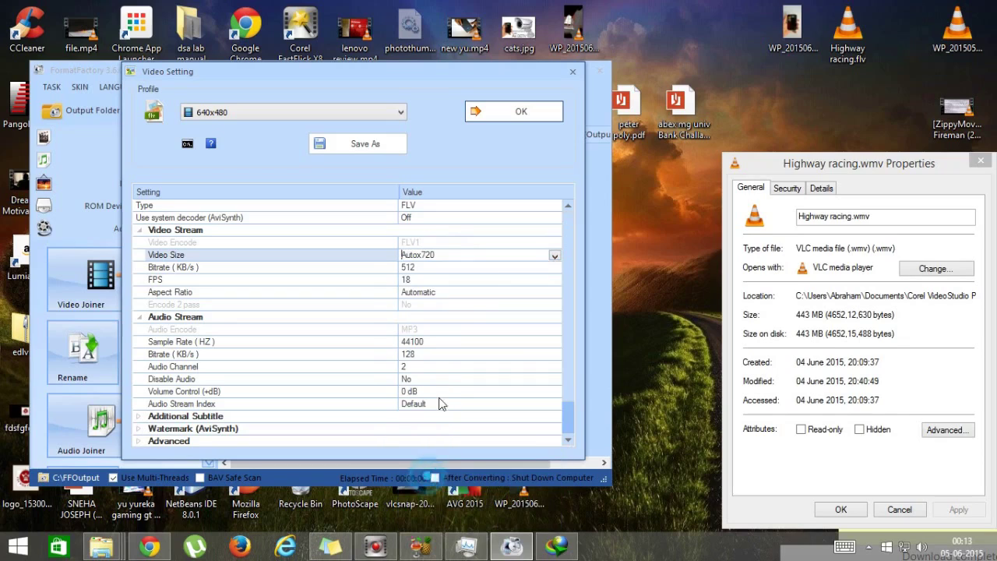
{"action": "left_click", "coordinate": [553, 256]}
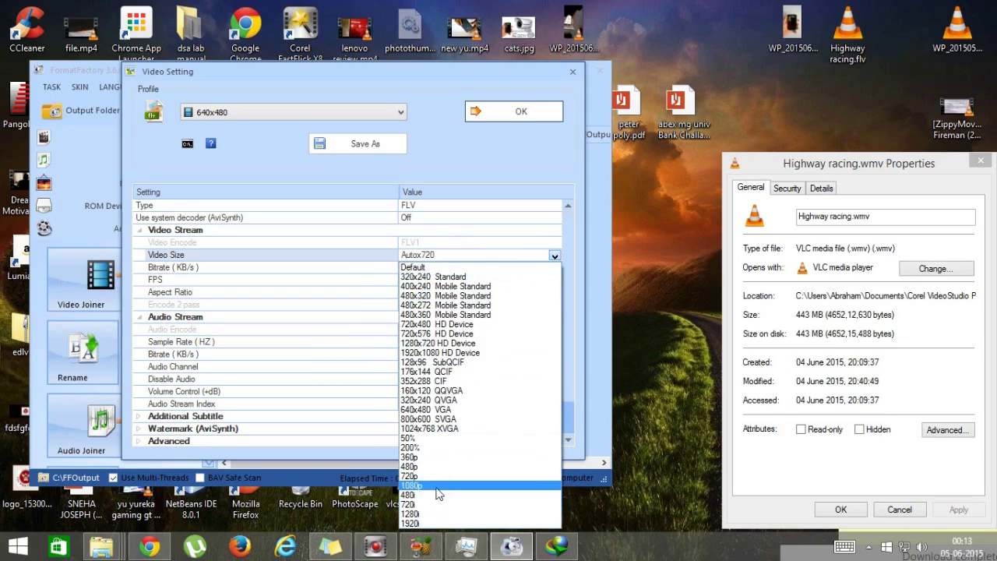
{"action": "left_click", "coordinate": [431, 496]}
{"action": "left_click", "coordinate": [553, 256]}
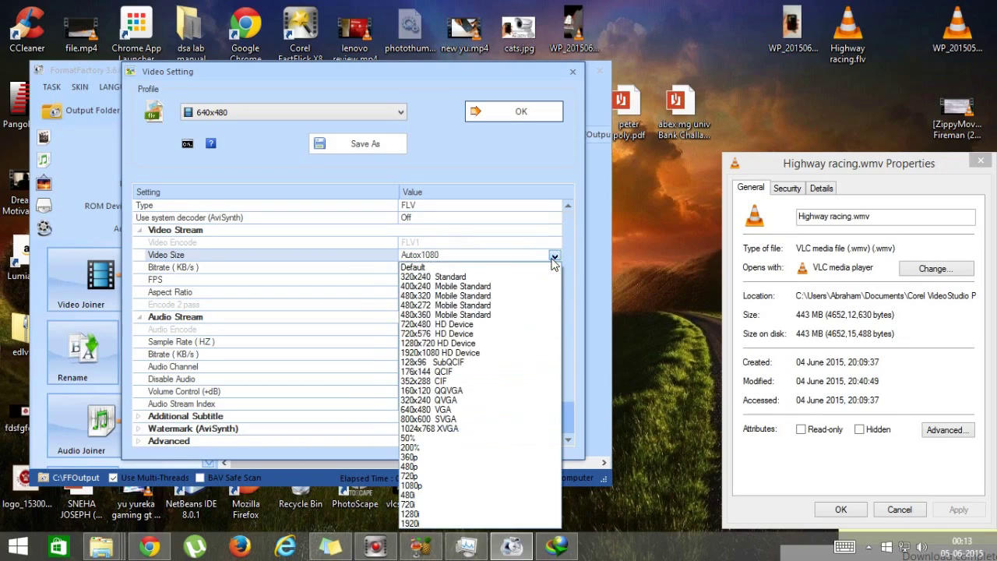
{"action": "left_click", "coordinate": [421, 477]}
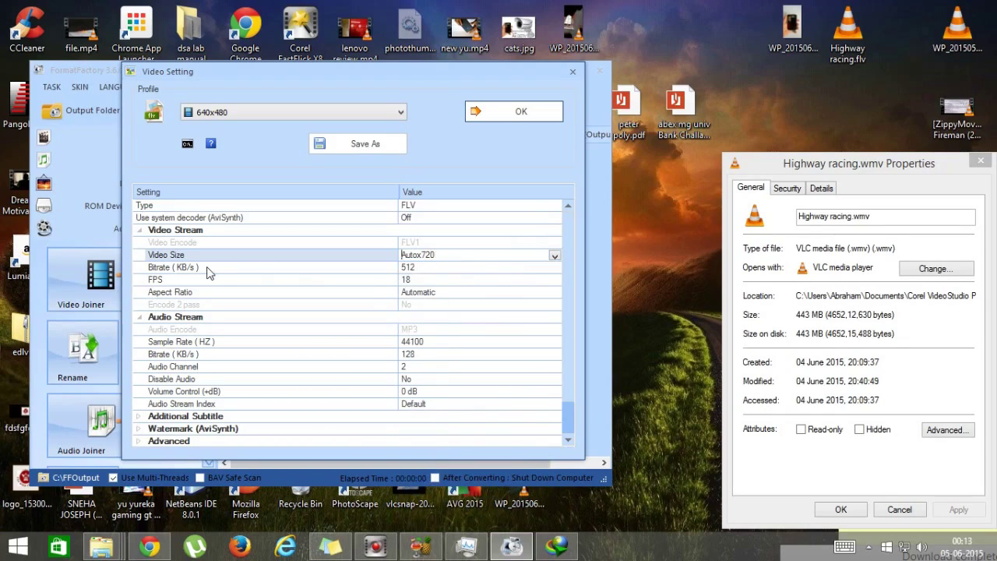
{"action": "left_click", "coordinate": [486, 267]}
Step: Set the video bitrate to 2400 KB/s and the frame rate to Default
{"action": "left_click", "coordinate": [554, 267]}
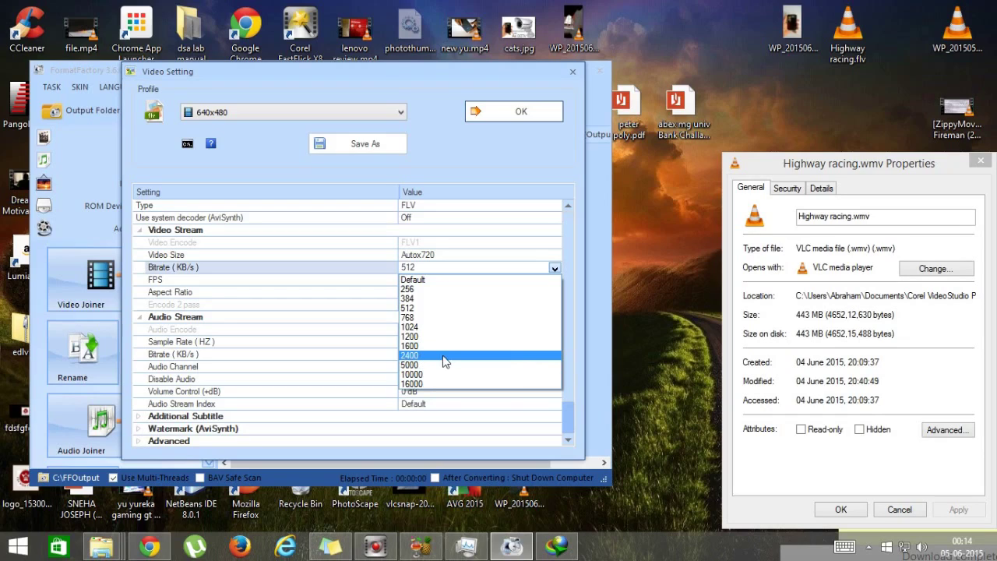
{"action": "left_click", "coordinate": [427, 356]}
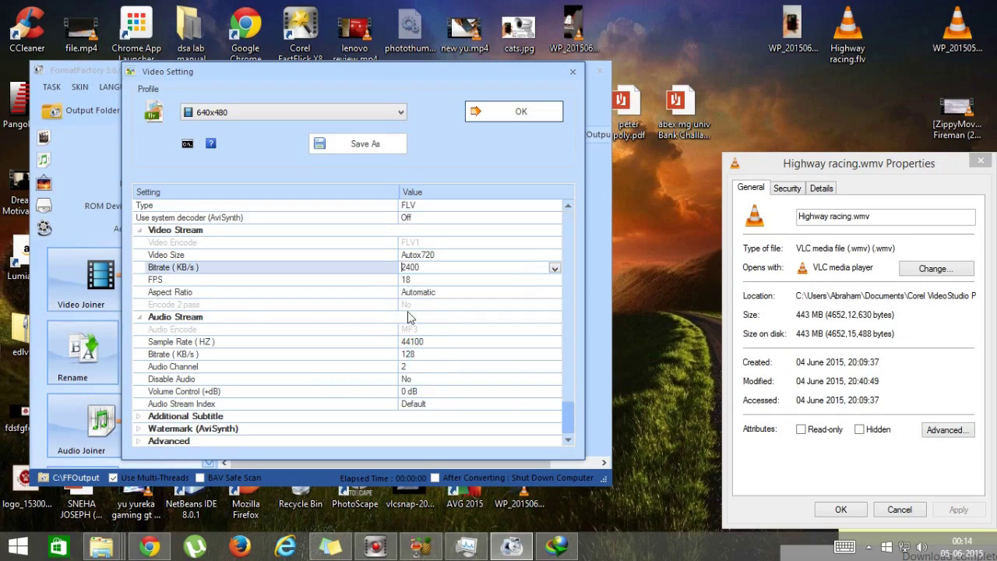
{"action": "left_click", "coordinate": [545, 279]}
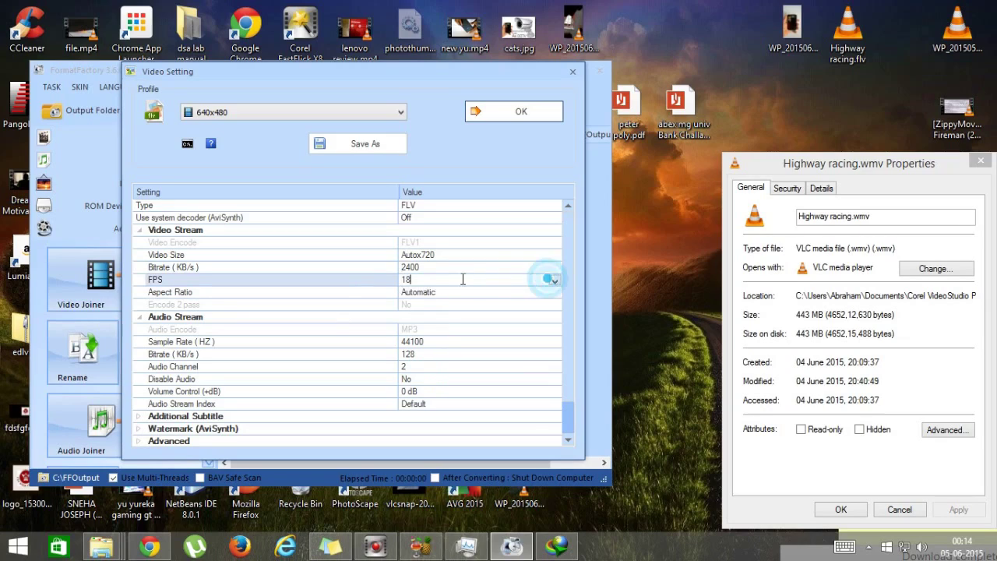
{"action": "left_click", "coordinate": [554, 281]}
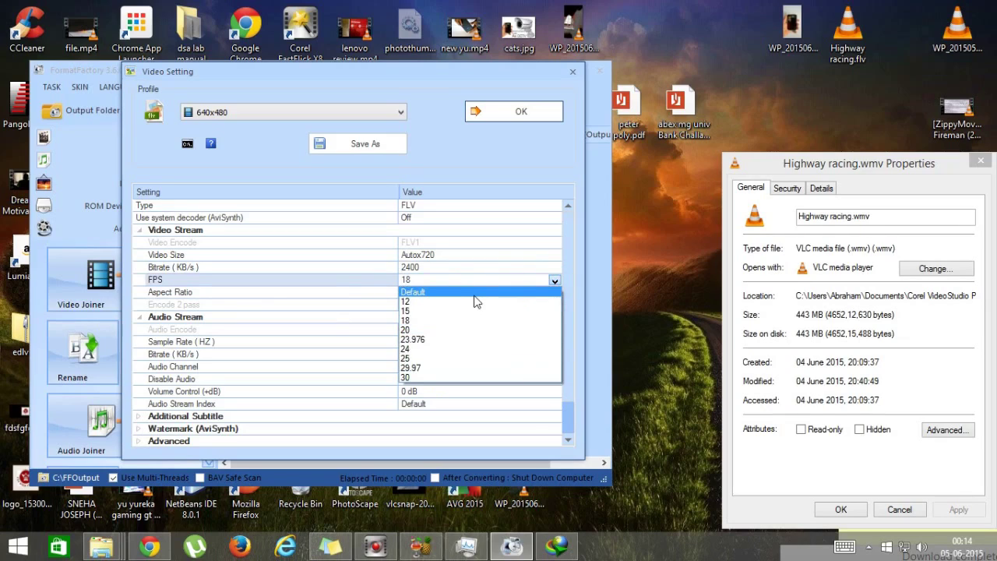
{"action": "left_click", "coordinate": [436, 292]}
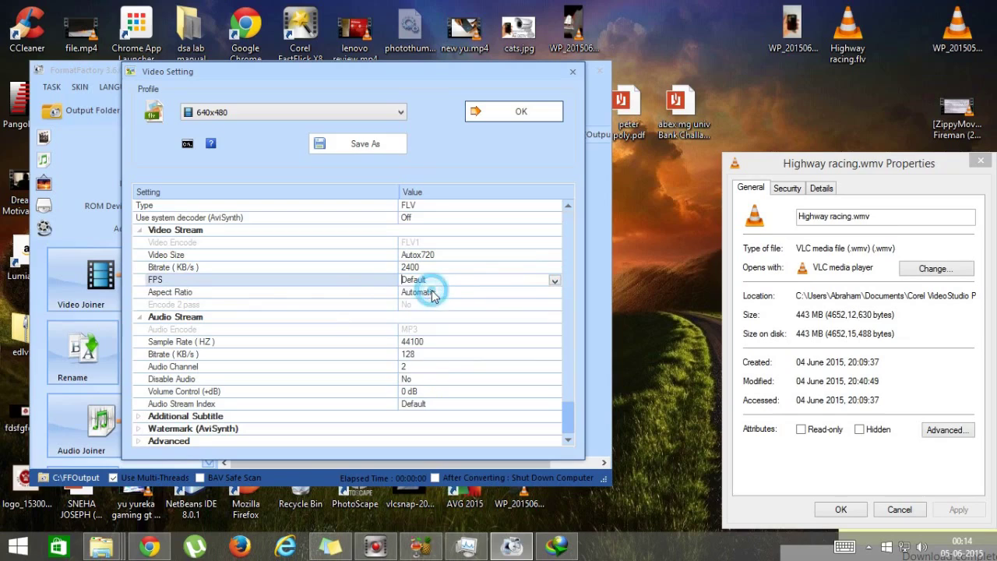
{"action": "left_click", "coordinate": [425, 354]}
{"action": "left_click", "coordinate": [554, 355]}
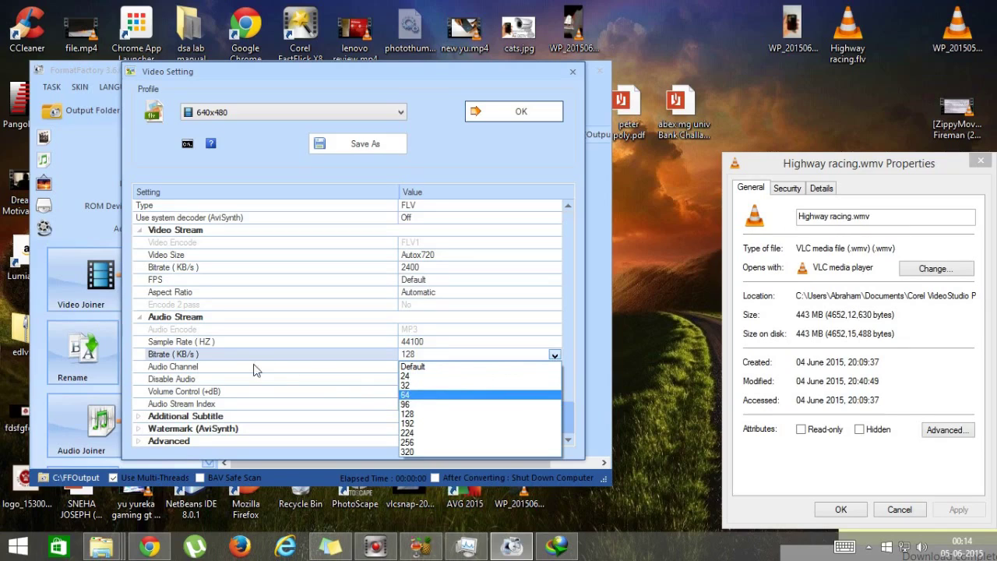
Step: Set the audio bitrate to 96 KB/s and confirm the Video Setting dialog with OK
{"action": "left_click", "coordinate": [417, 404]}
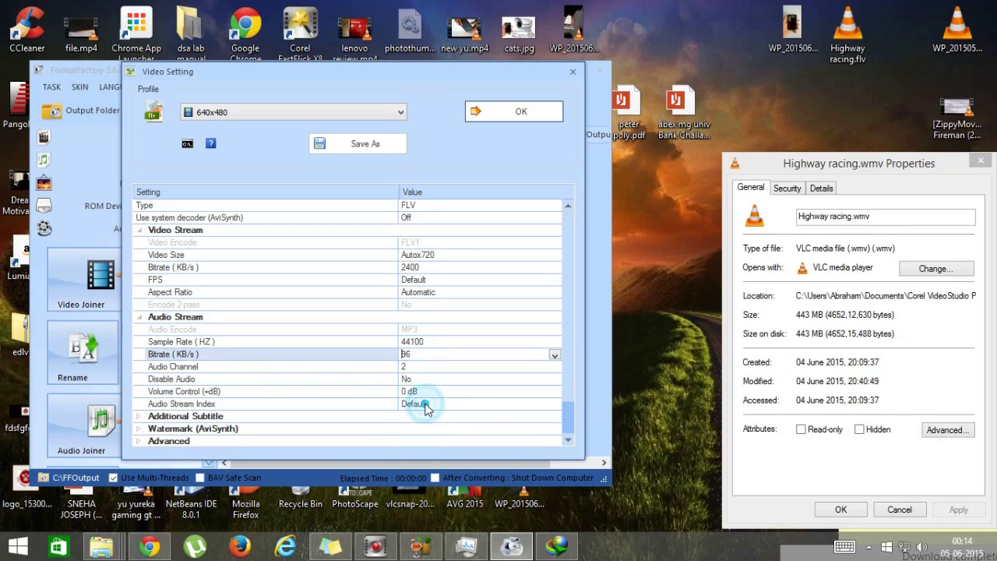
{"action": "left_click", "coordinate": [554, 355]}
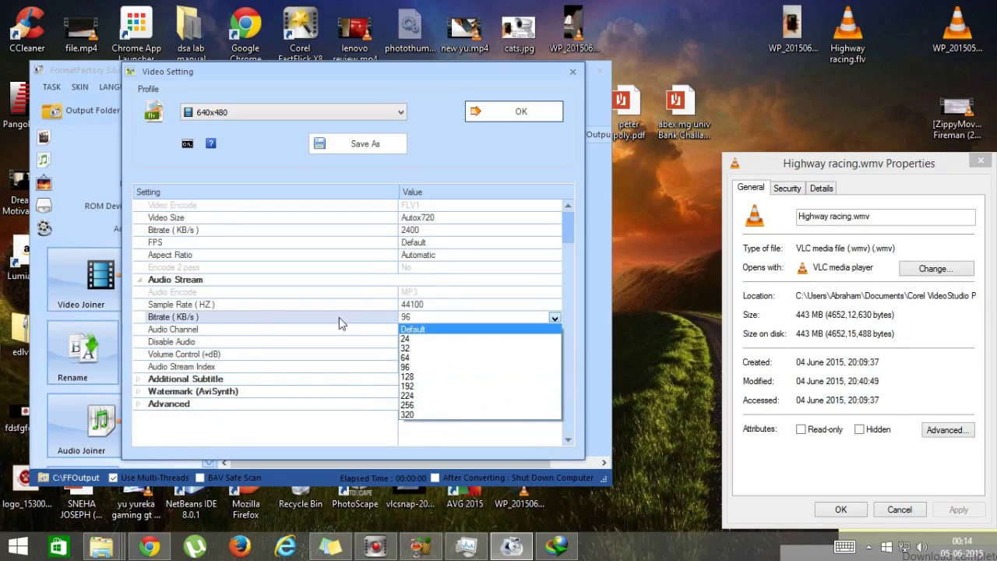
{"action": "left_click", "coordinate": [416, 367]}
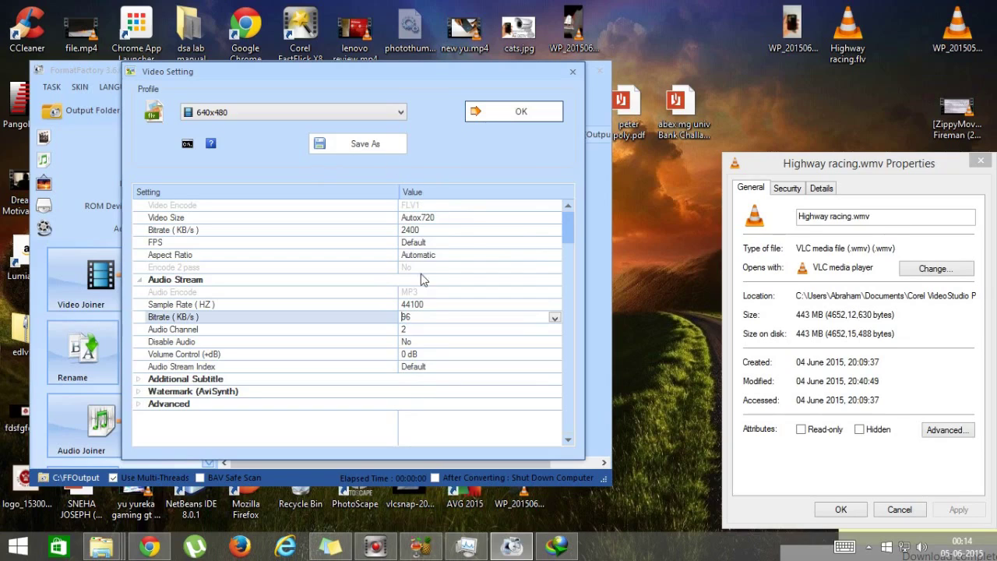
{"action": "left_click", "coordinate": [503, 115]}
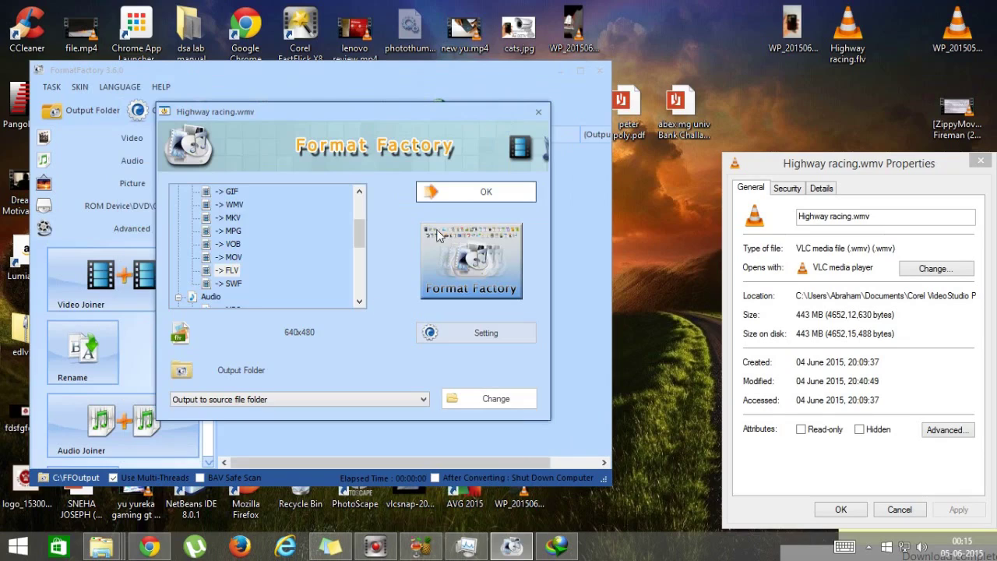
Step: Confirm the FLV output for Highway racing.wmv and start the conversion
{"action": "left_click", "coordinate": [482, 193]}
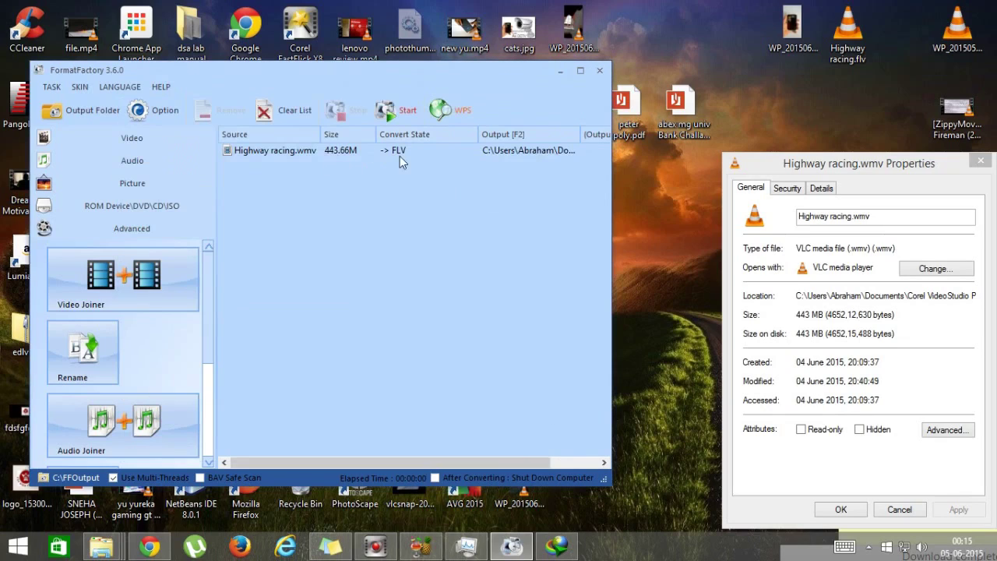
{"action": "left_click", "coordinate": [411, 113]}
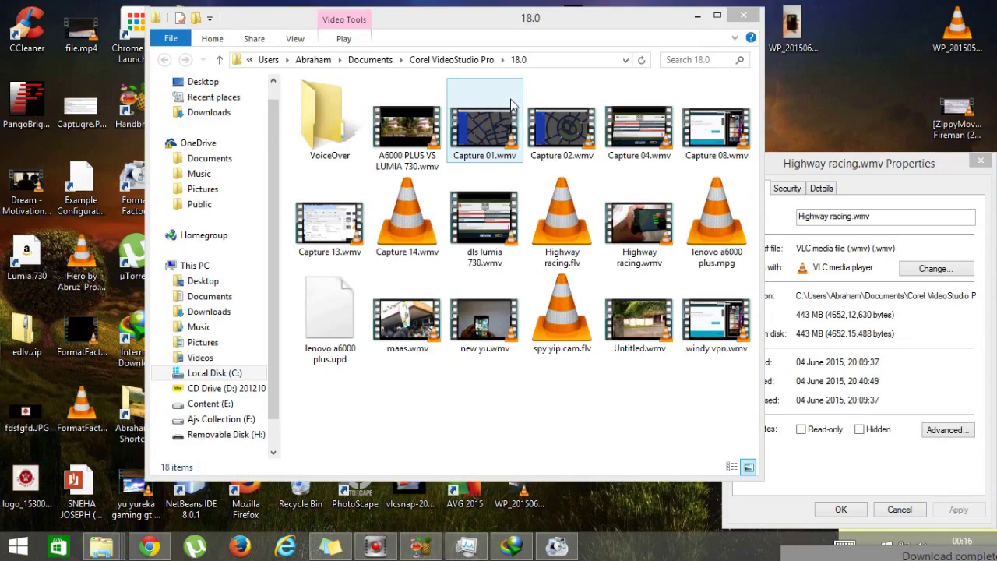
Step: Compare the Highway racing.wmv and .flv file sizes, then close the WMV properties dialog
{"action": "left_click_drag", "start_coordinate": [621, 17], "coordinate": [574, 28]}
{"action": "left_click", "coordinate": [567, 248]}
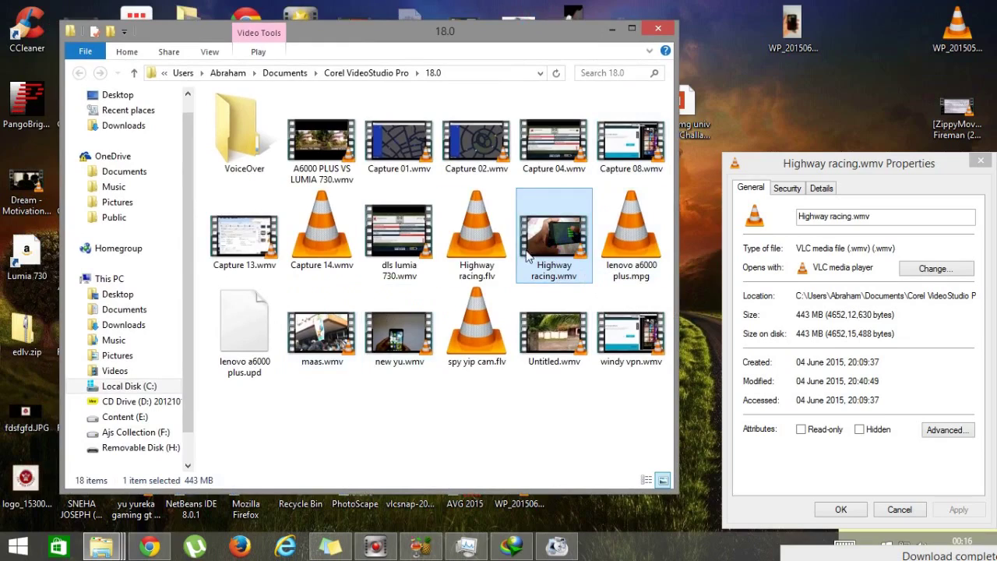
{"action": "left_click", "coordinate": [497, 274]}
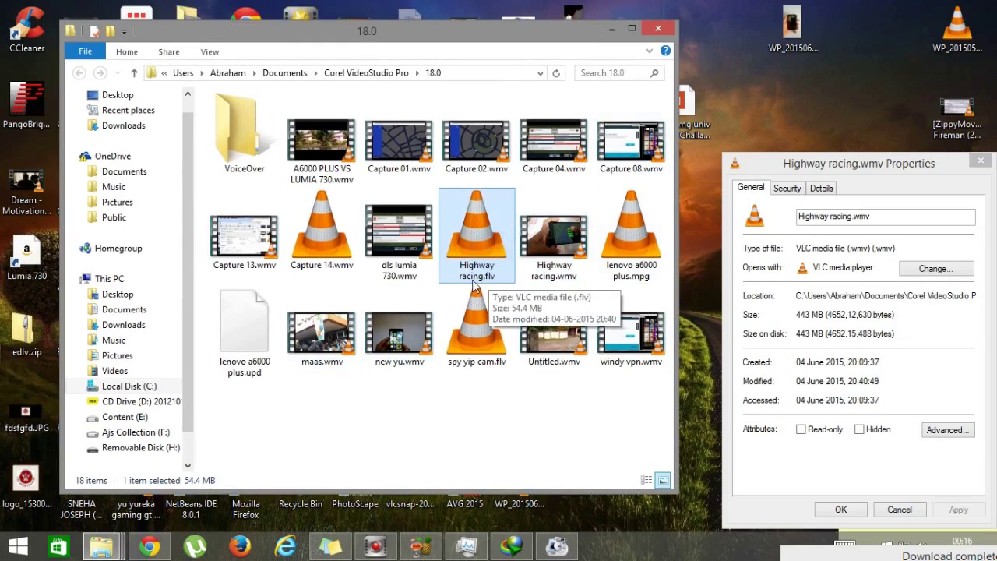
{"action": "left_click", "coordinate": [575, 249]}
{"action": "left_click_drag", "start_coordinate": [795, 162], "coordinate": [749, 131]}
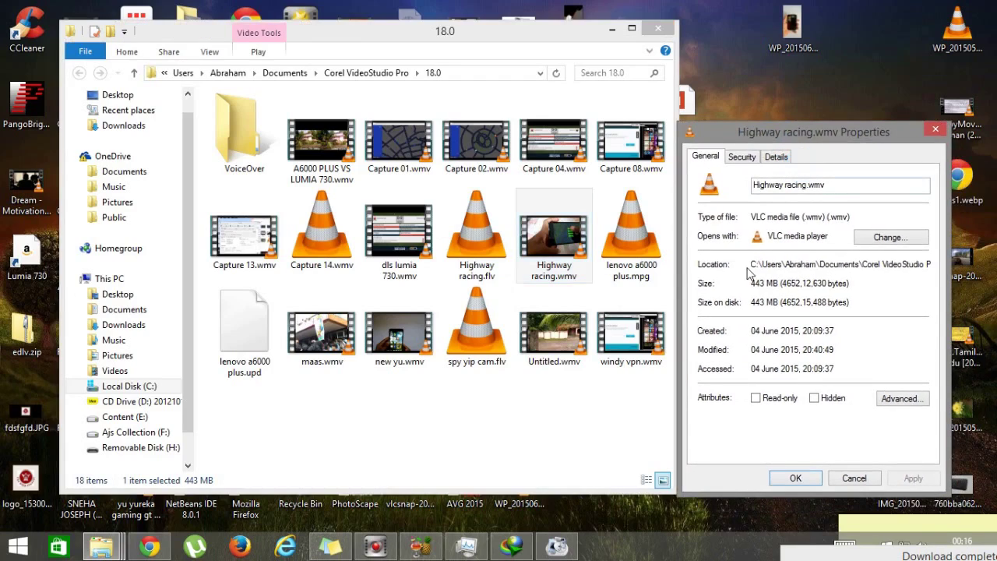
{"action": "key", "text": "Escape"}
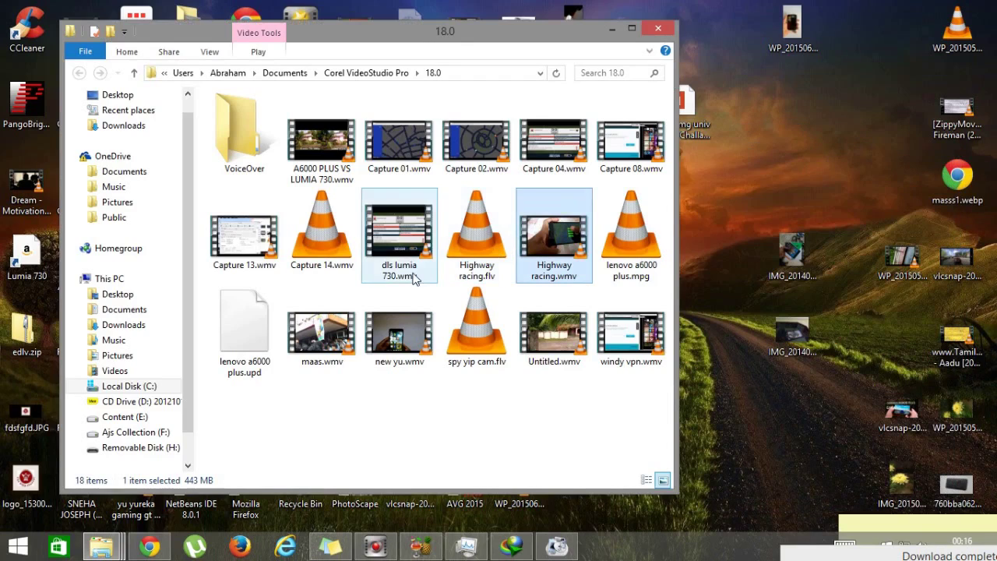
Step: Check Highway racing.flv's properties to confirm 54.4 MB, then close that dialog
{"action": "left_click", "coordinate": [481, 257]}
{"action": "right_click", "coordinate": [480, 257]}
{"action": "left_click", "coordinate": [520, 525]}
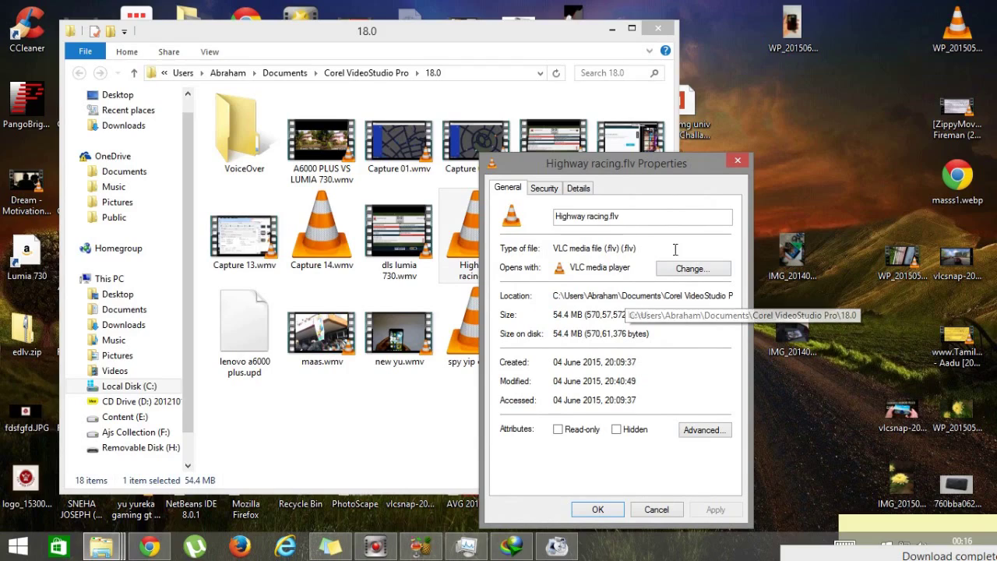
{"action": "left_click", "coordinate": [736, 161]}
{"action": "left_click", "coordinate": [550, 261]}
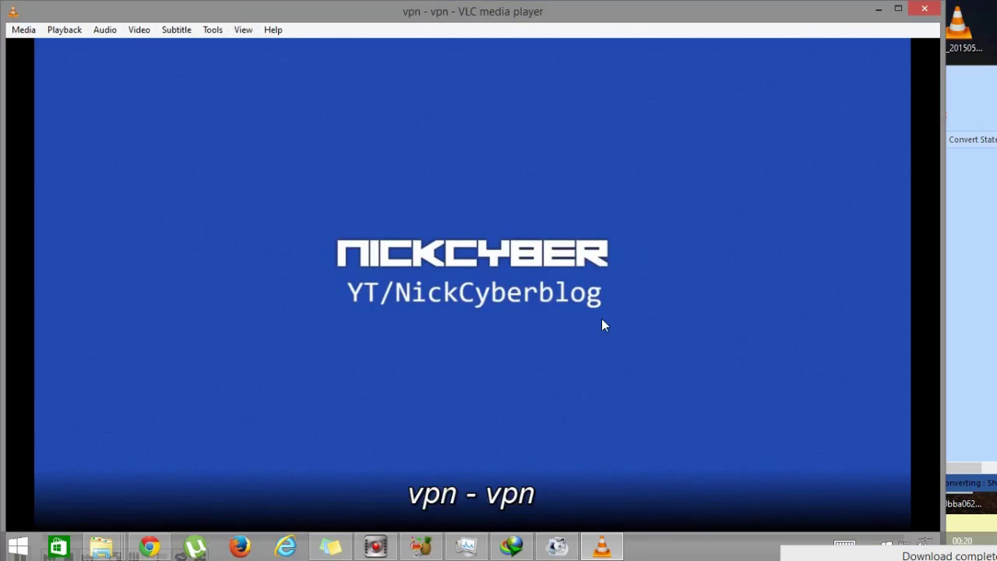
Step: View the original WMV full screen, then pause it and return to windowed view
{"action": "double_click", "coordinate": [602, 320]}
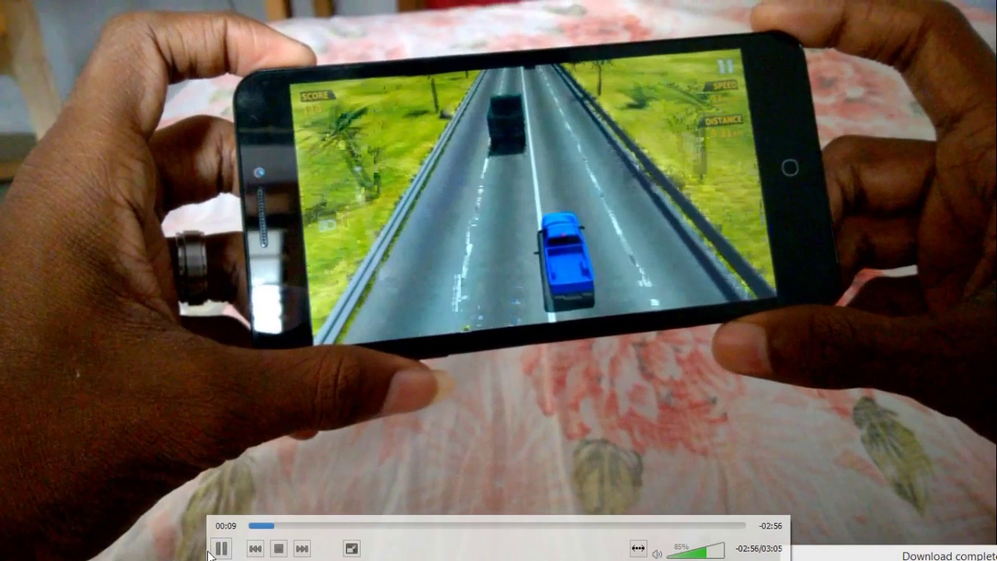
{"action": "left_click", "coordinate": [228, 537]}
{"action": "double_click", "coordinate": [593, 318]}
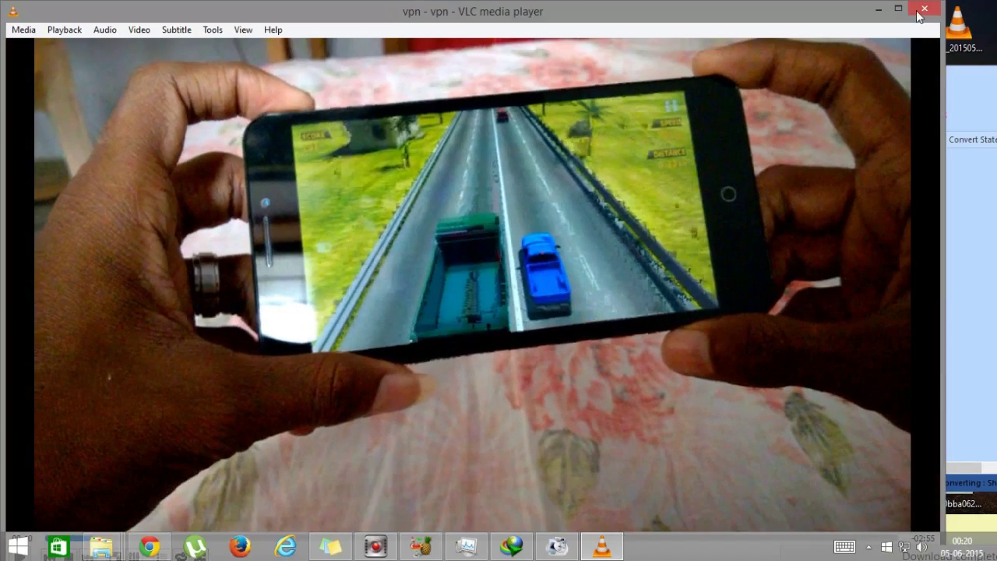
Step: Close the WMV player and play the converted Highway racing.flv full screen
{"action": "key", "text": "alt+F4"}
{"action": "double_click", "coordinate": [533, 249]}
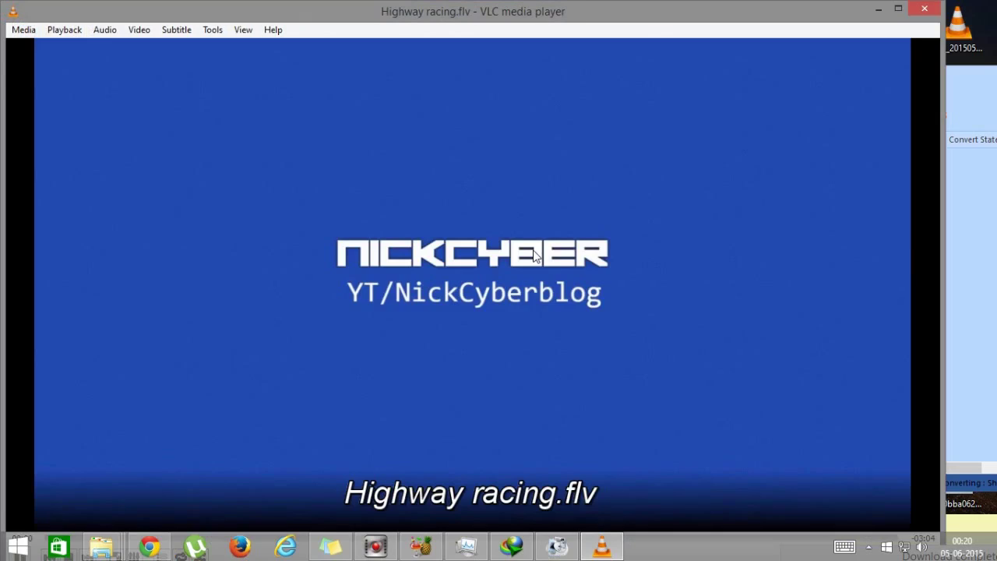
{"action": "double_click", "coordinate": [550, 332]}
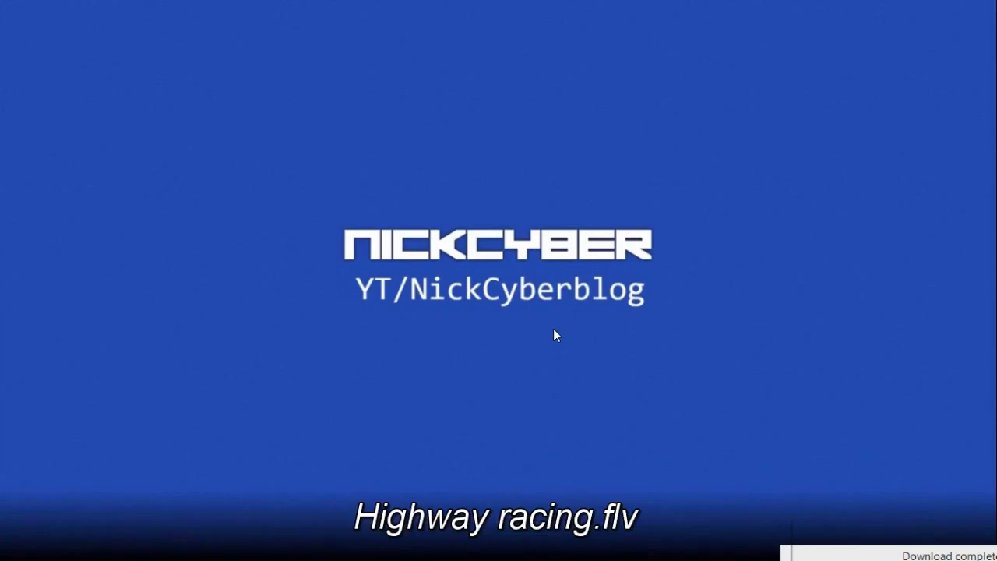